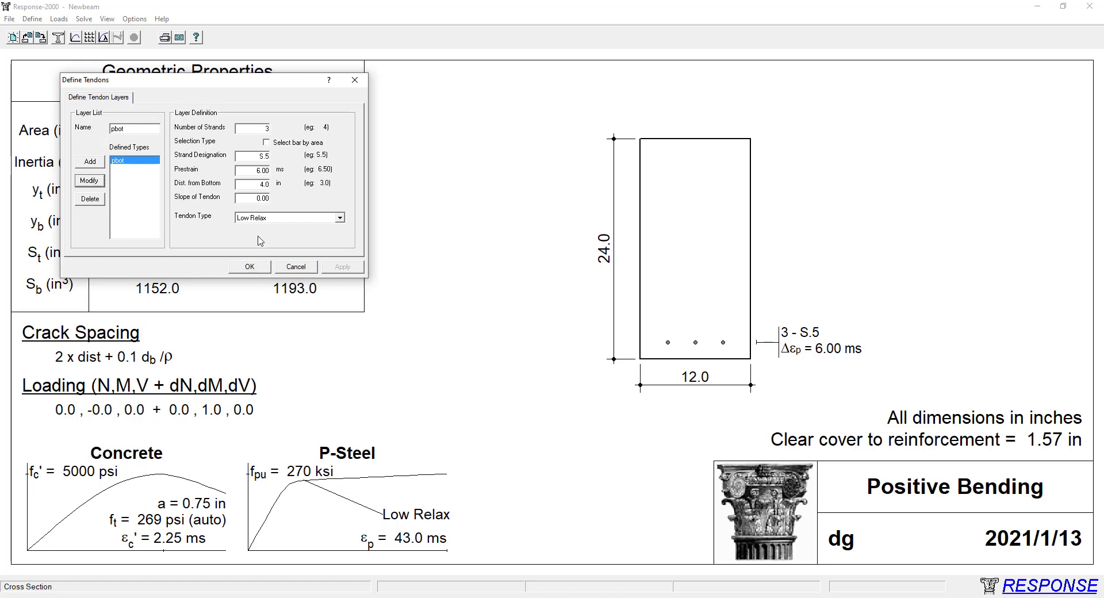
# Accept the pbot tendon layer at 4.0 in from the bottom and run the M-N Interaction analysis
pyautogui.click(250, 267)
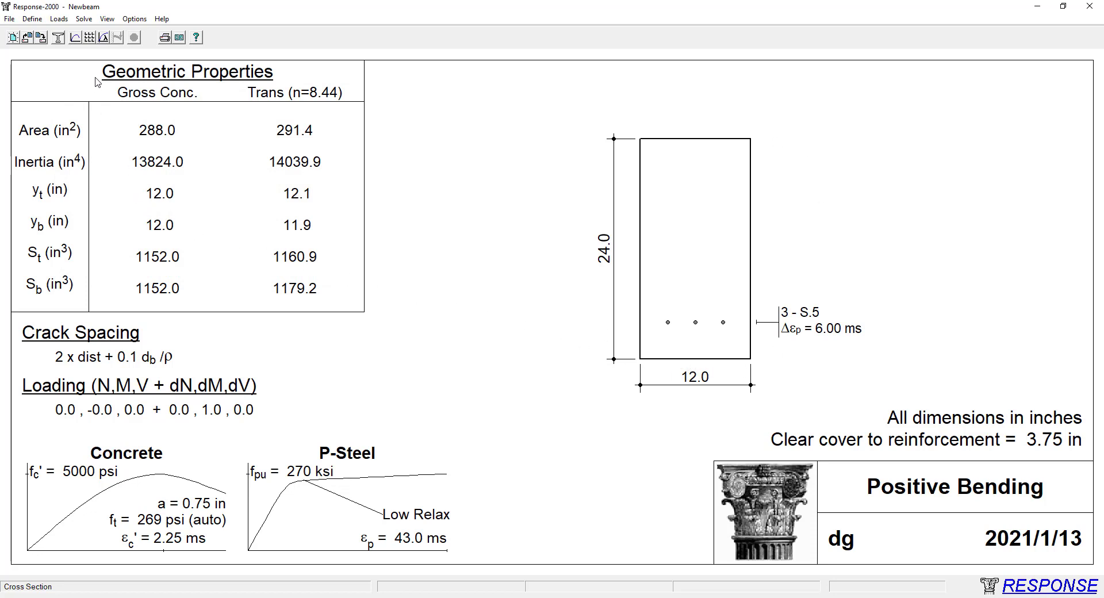
pyautogui.click(84, 19)
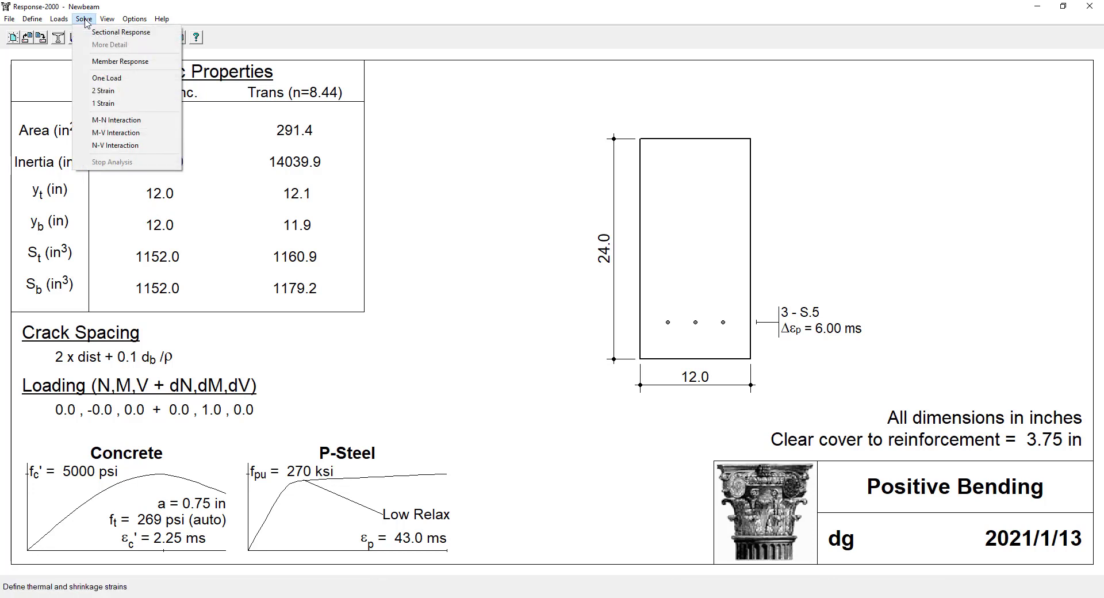
pyautogui.click(116, 120)
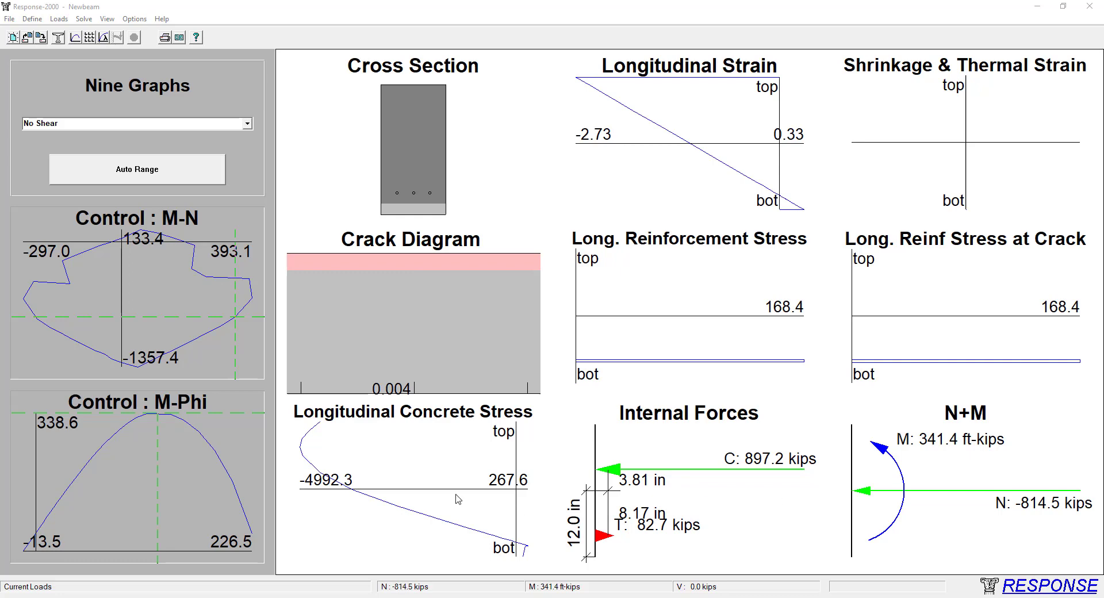
# Examine the section response at several positive-moment points along the lower M-N curve up to the maximum moment
pyautogui.click(212, 331)
pyautogui.click(220, 327)
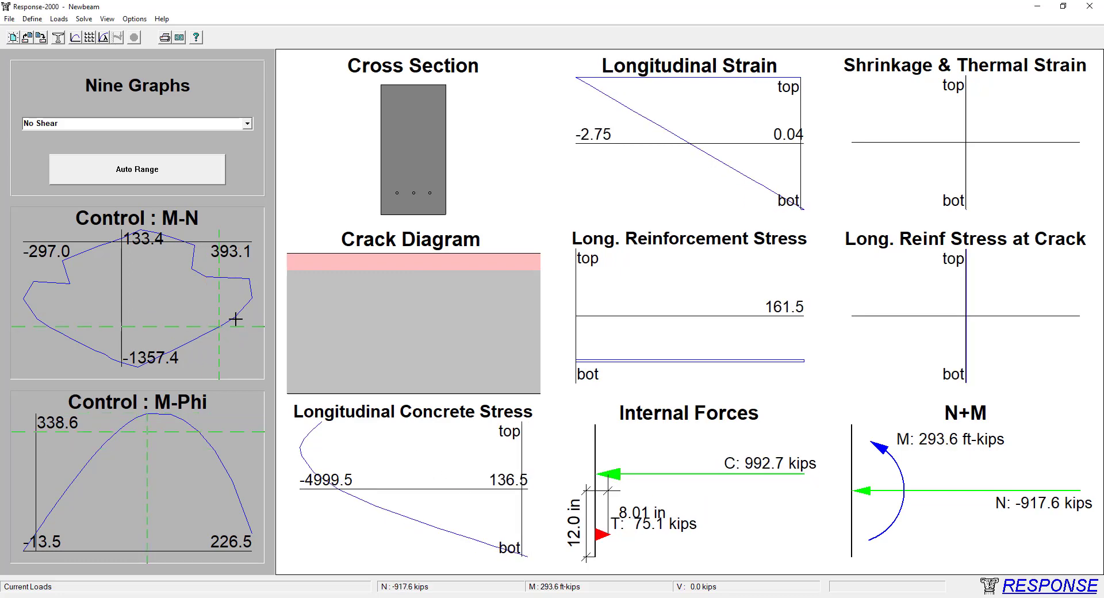
pyautogui.click(233, 320)
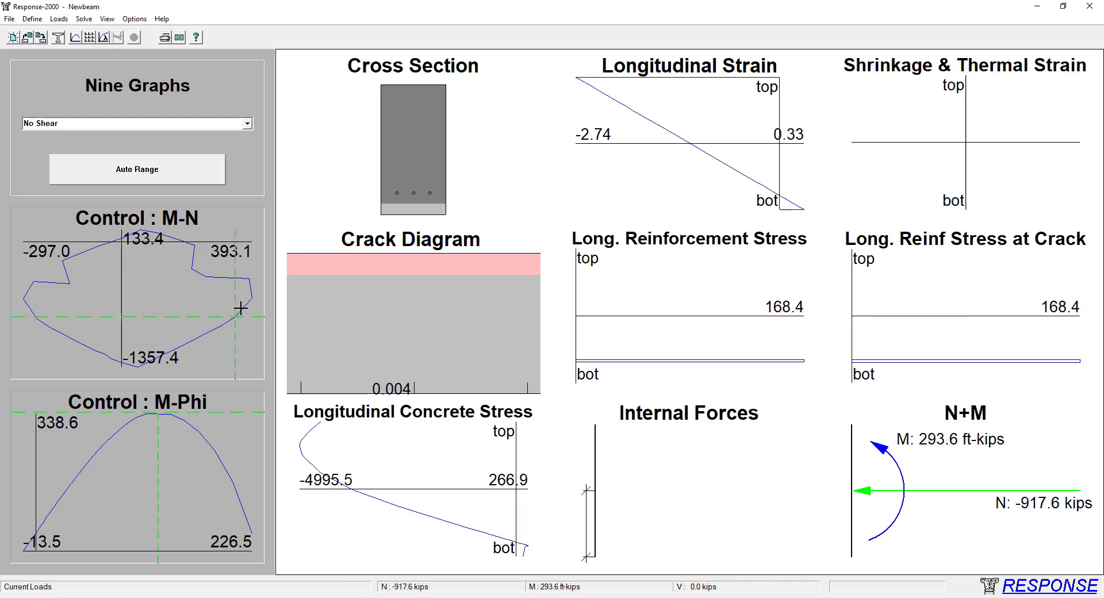
pyautogui.click(250, 298)
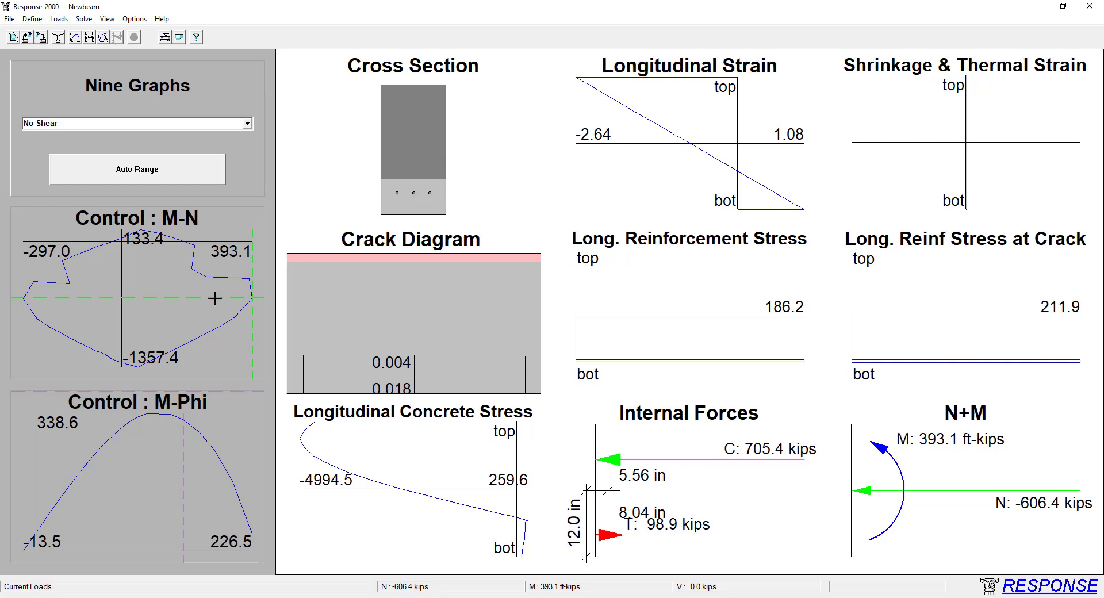
pyautogui.click(85, 21)
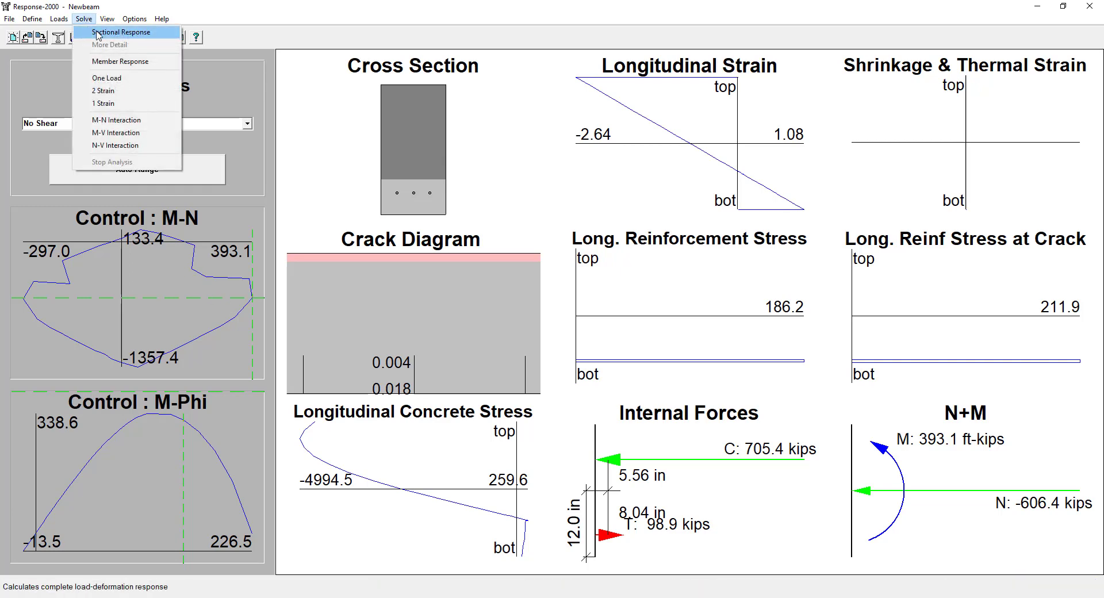
pyautogui.click(112, 34)
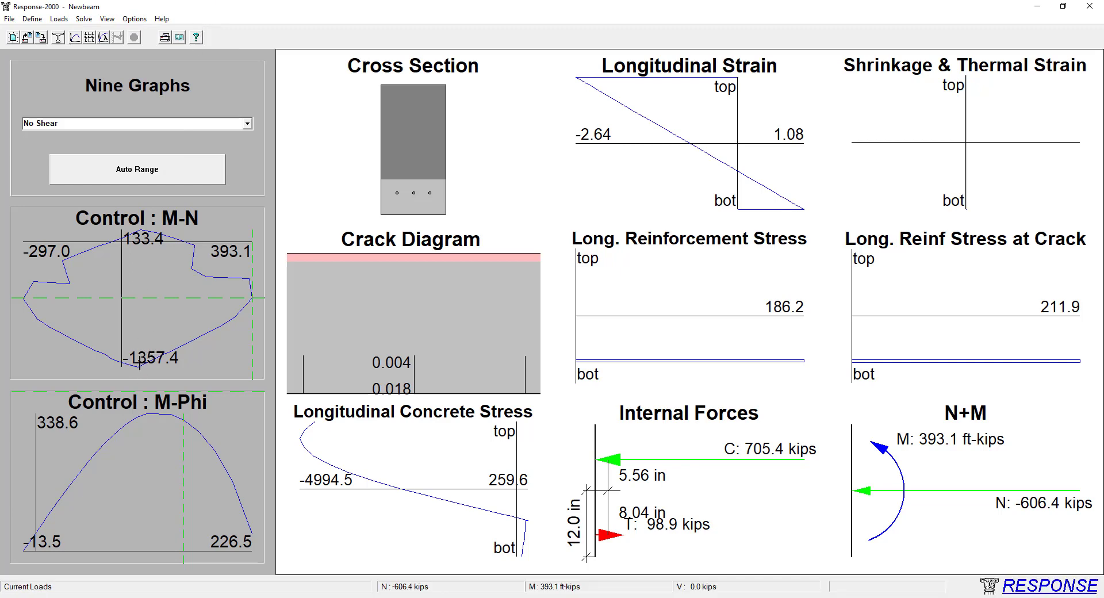
# Compare the section results at the maximum compression and maximum tension points of the M-N curve
pyautogui.click(137, 368)
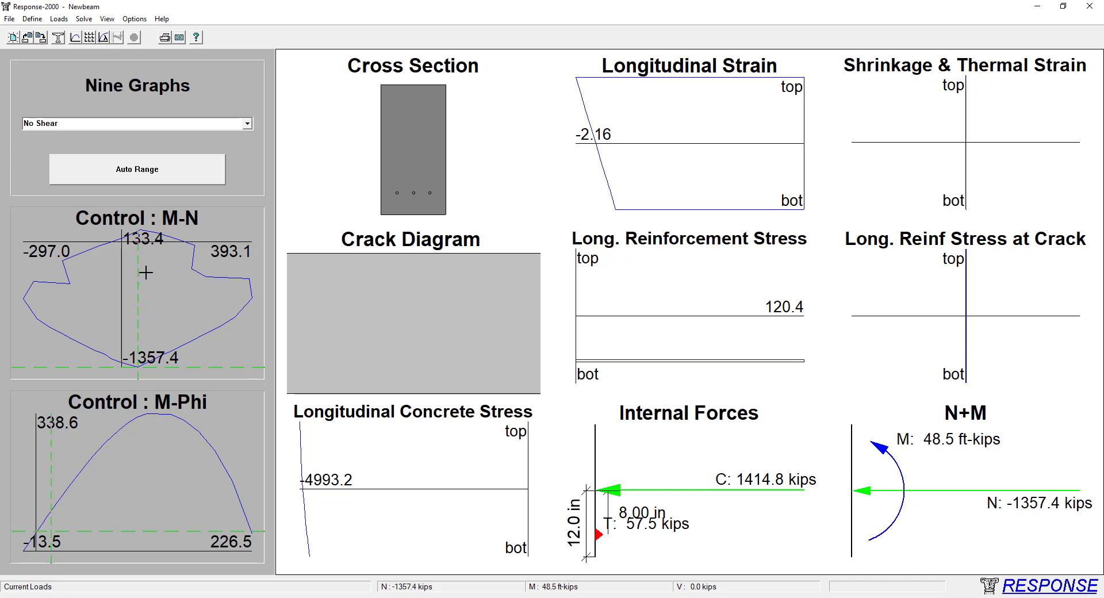
pyautogui.click(139, 229)
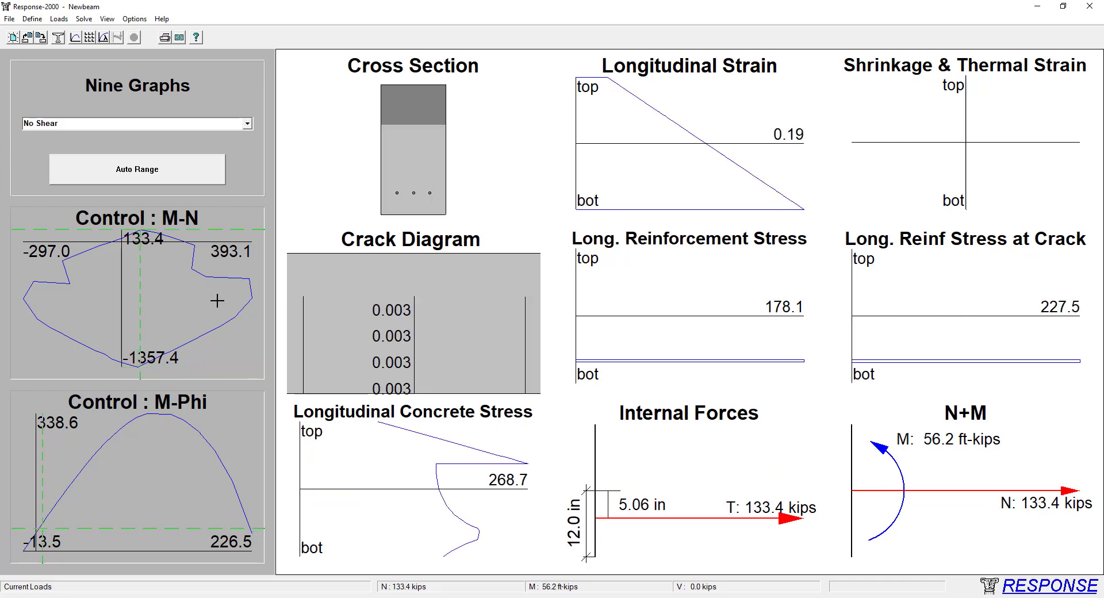
pyautogui.click(138, 367)
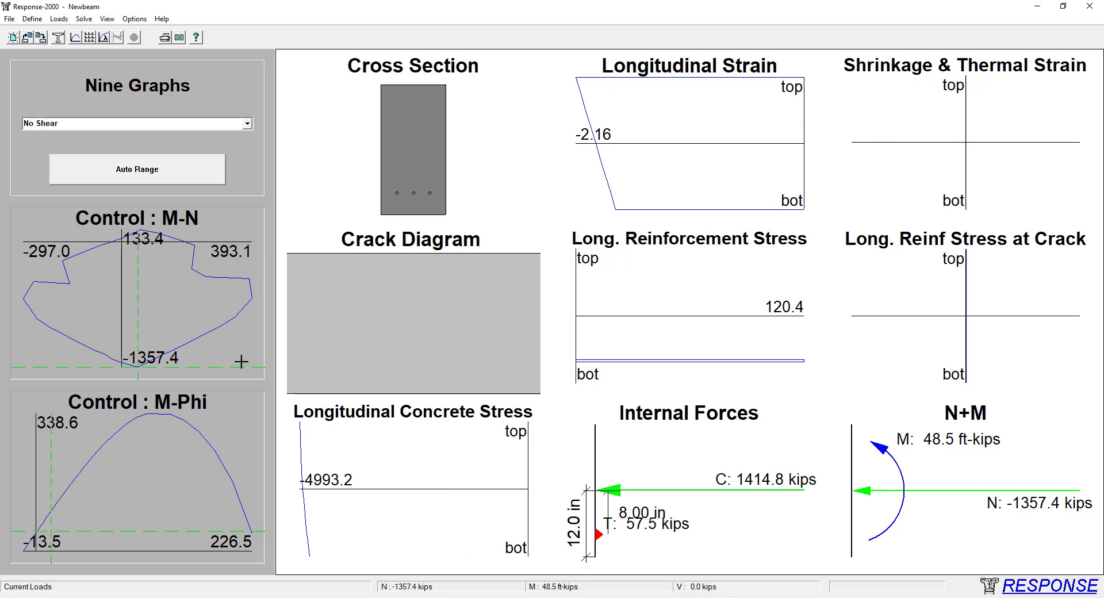
pyautogui.click(140, 229)
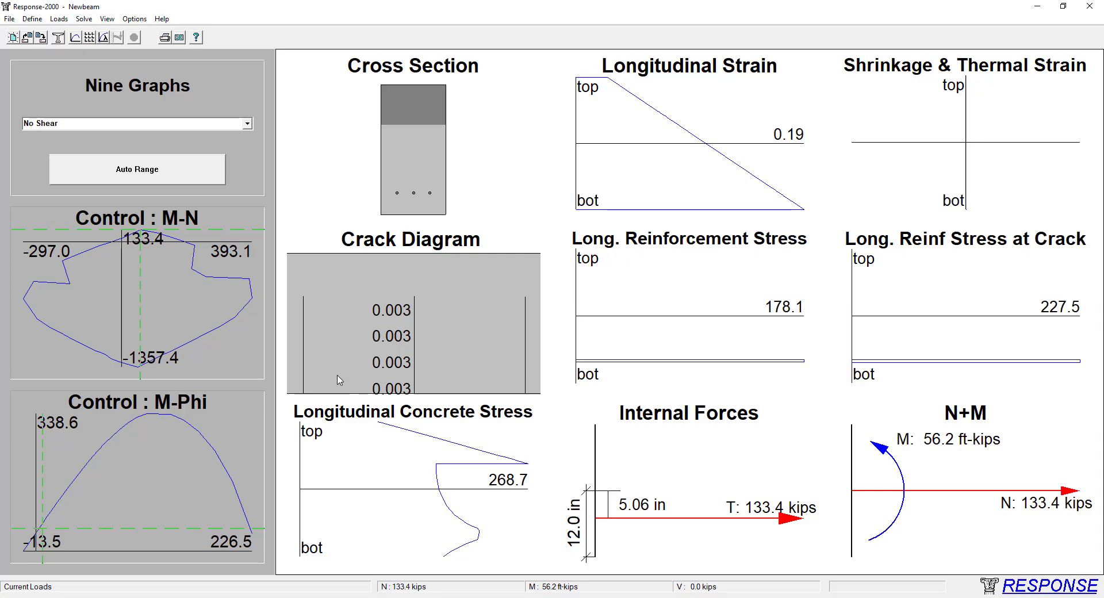
# Switch to the RESPONSE data summary workbook in Excel and enter Mn 56.2 k-ft and Pn 133.4 kips for Positive Bending point 1
pyautogui.hotkey('alt', 'Tab')
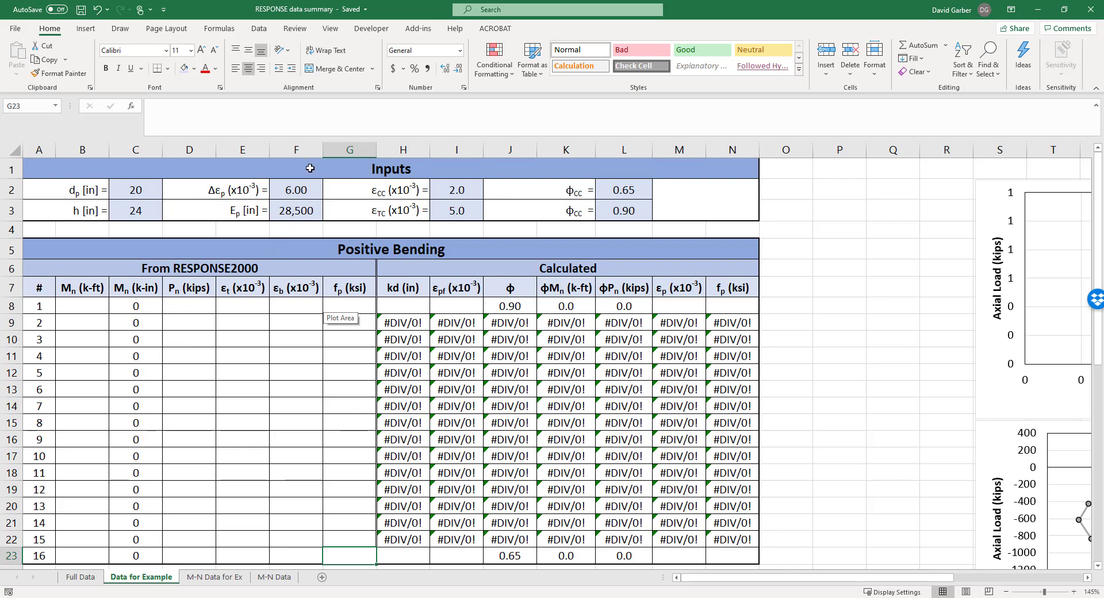
pyautogui.moveTo(310, 168); pyautogui.dragTo(309, 211)
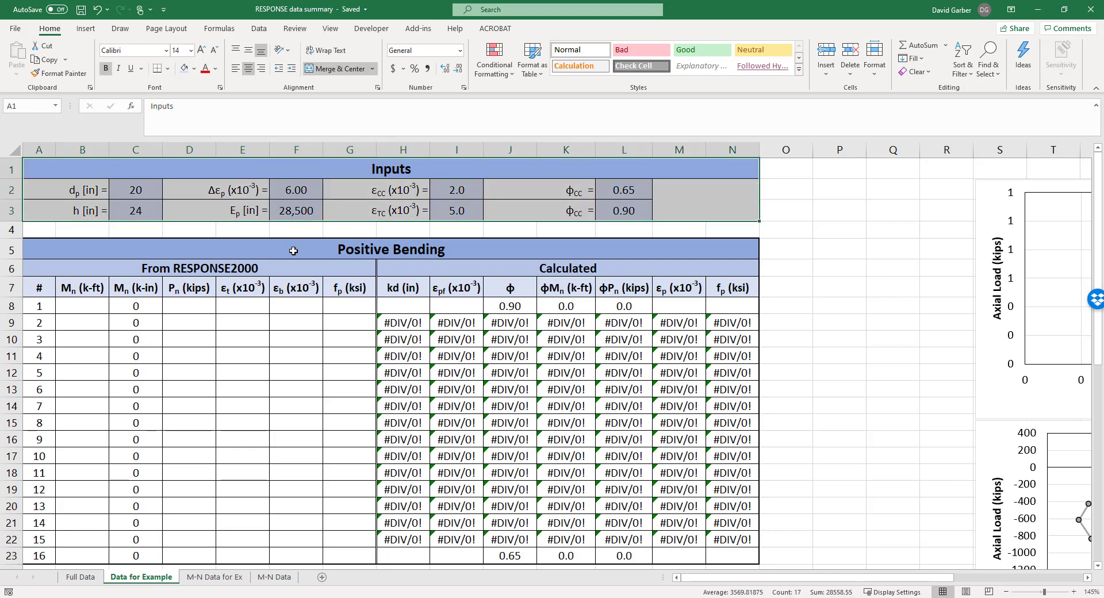
pyautogui.click(293, 336)
pyautogui.moveTo(1098, 303)
pyautogui.mouseDown()
pyautogui.moveTo(1095, 356)
pyautogui.moveTo(1095, 310)
pyautogui.mouseUp()
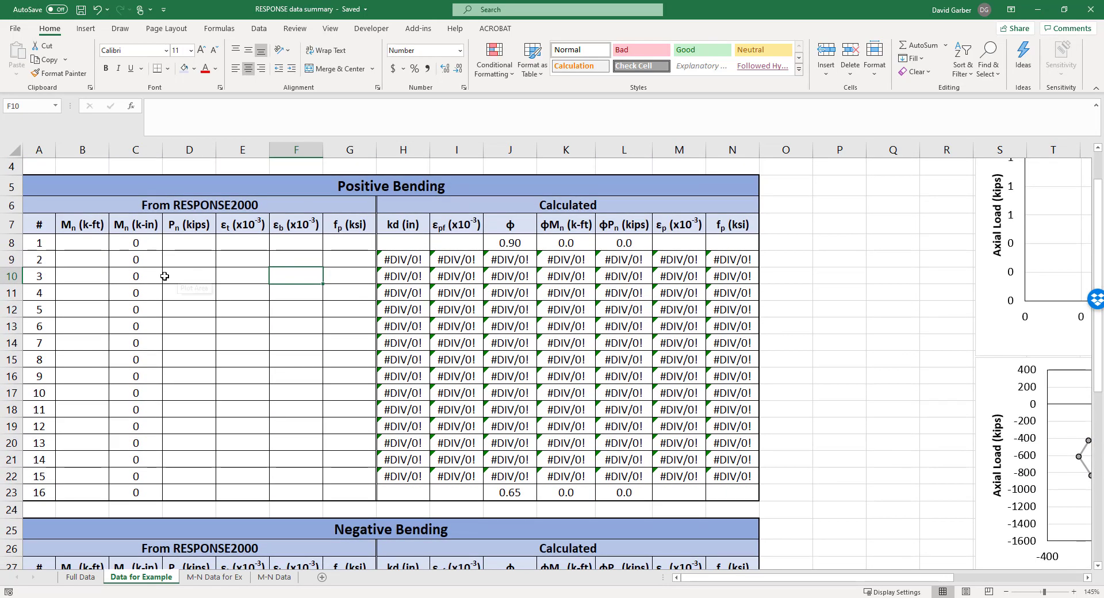
pyautogui.click(87, 242)
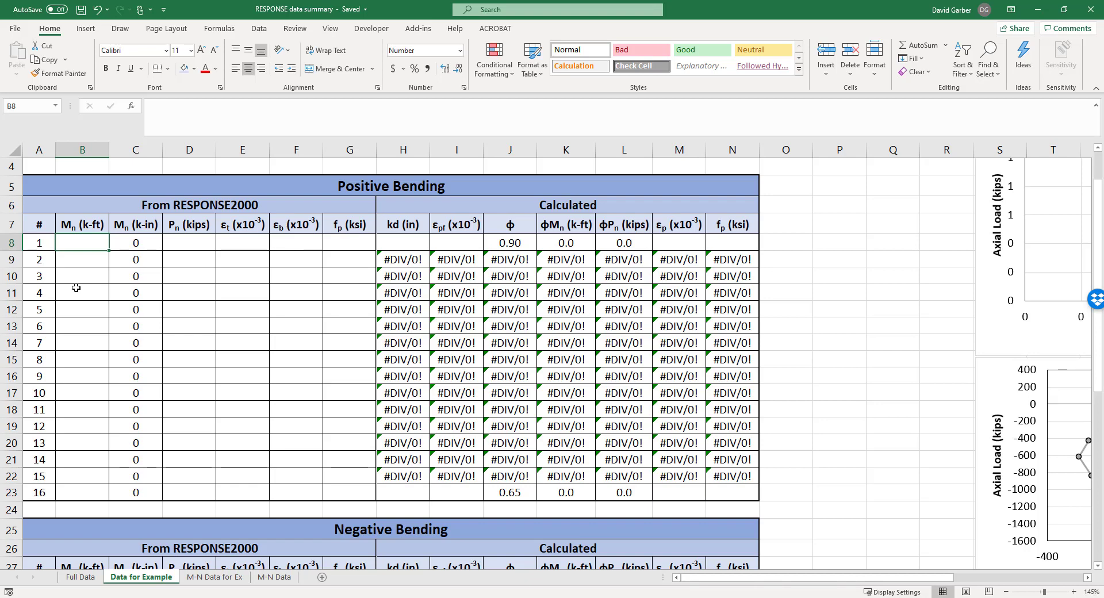
pyautogui.write('56.2')
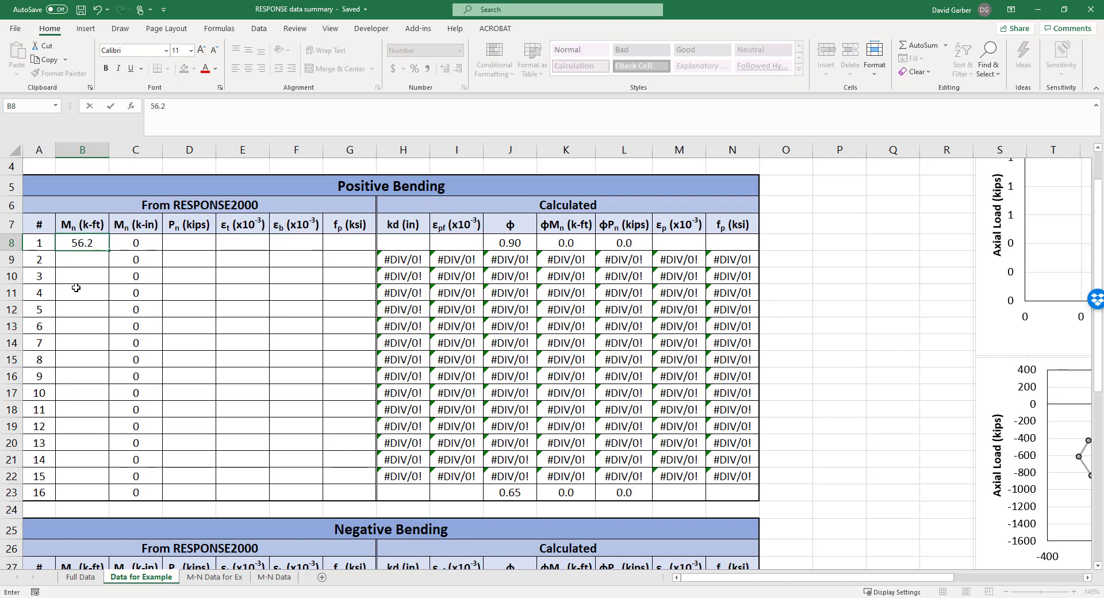
pyautogui.press('Tab')
pyautogui.press('Tab')
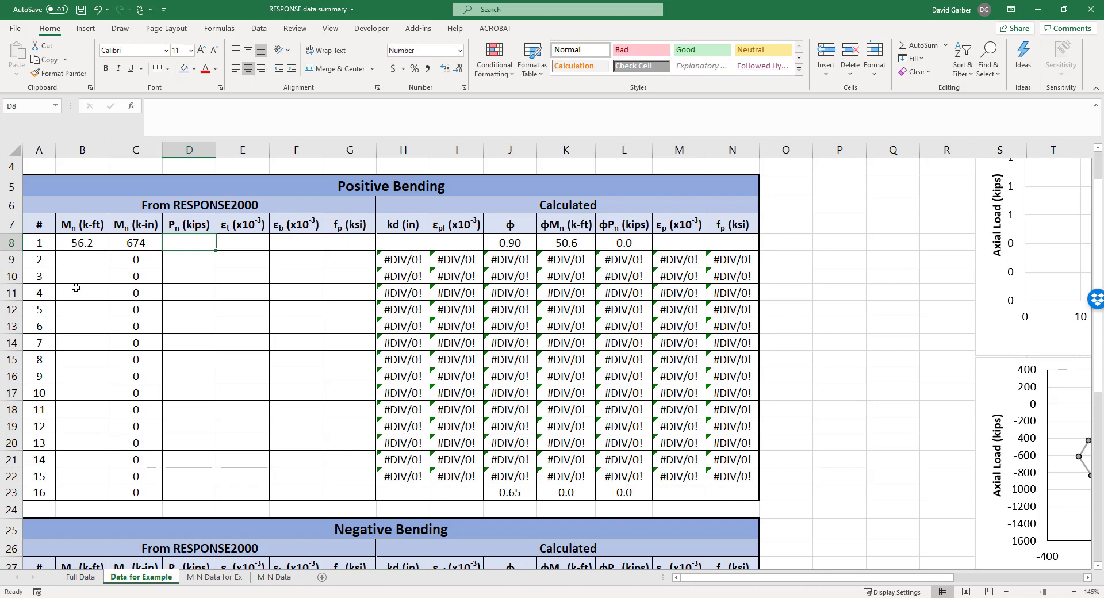
pyautogui.write('133')
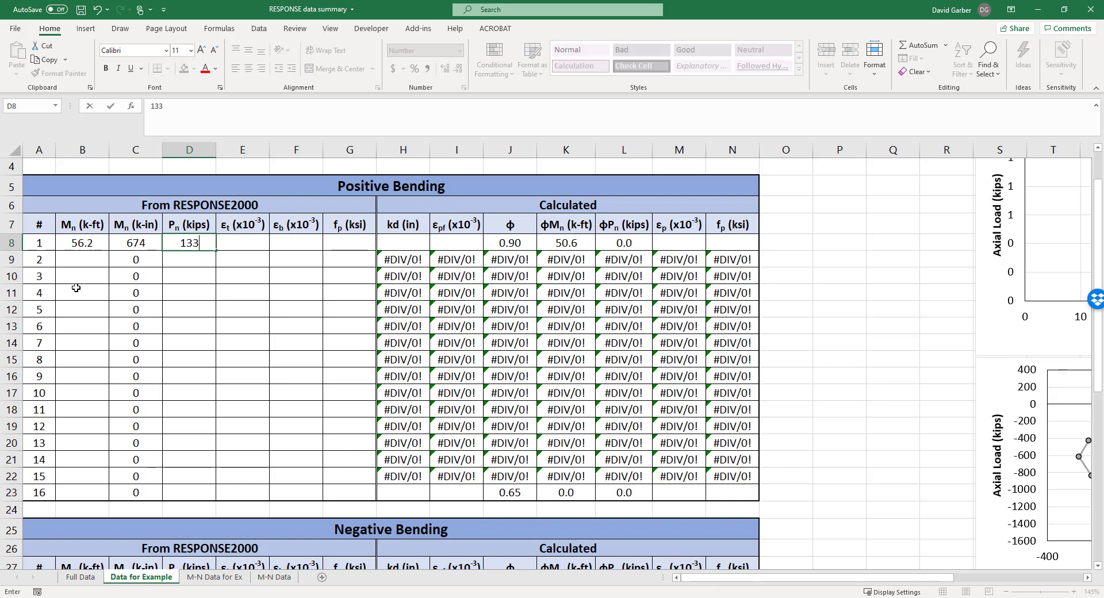
pyautogui.write('.4')
pyautogui.press('Return')
# Enter Mn 48.5 k-ft and Pn -1357.4 kips for Positive Bending point 16
pyautogui.click(86, 492)
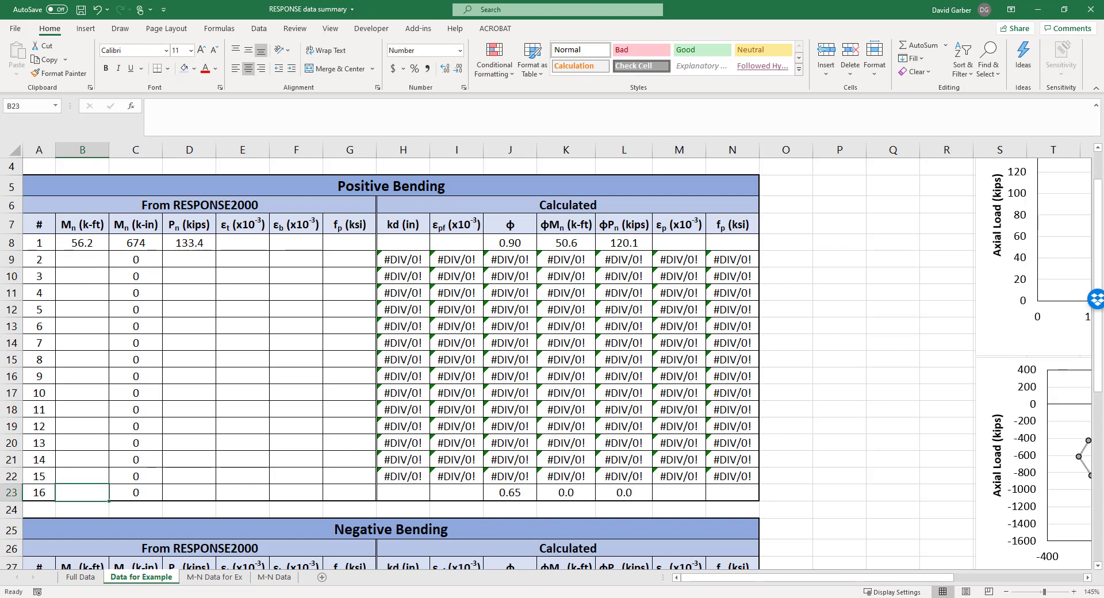
pyautogui.click(86, 491)
pyautogui.write('4')
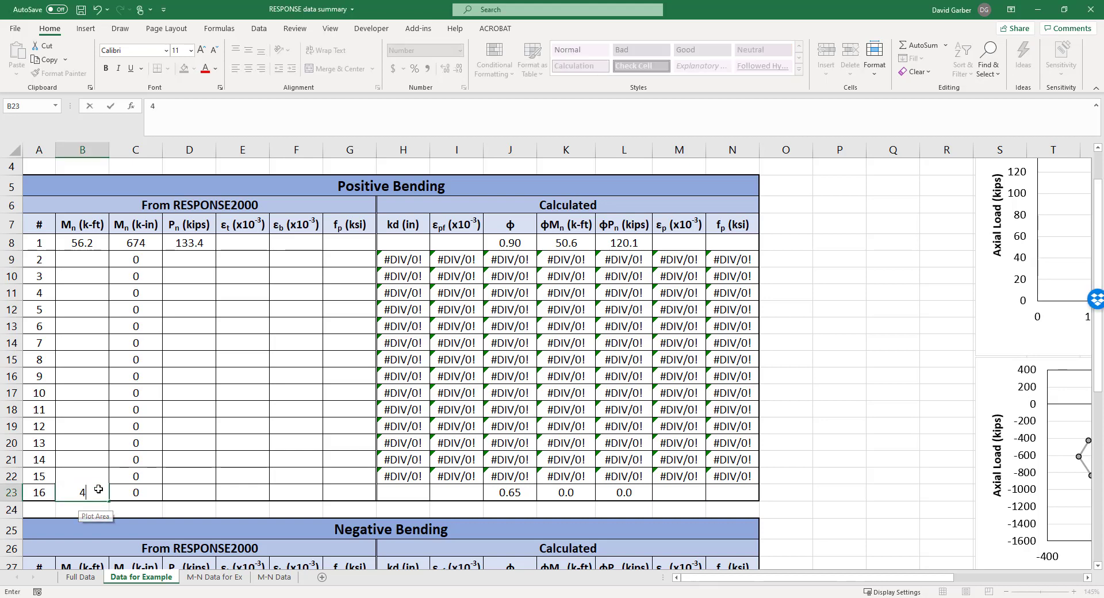
pyautogui.write('8.5')
pyautogui.press('Tab')
pyautogui.press('Tab')
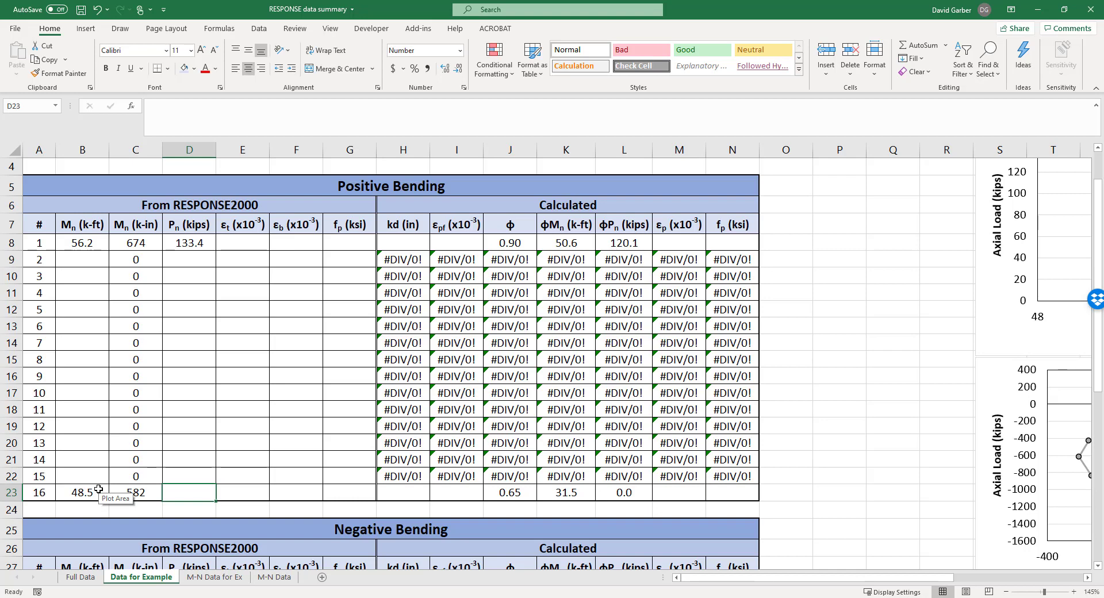
pyautogui.write('-1357.4')
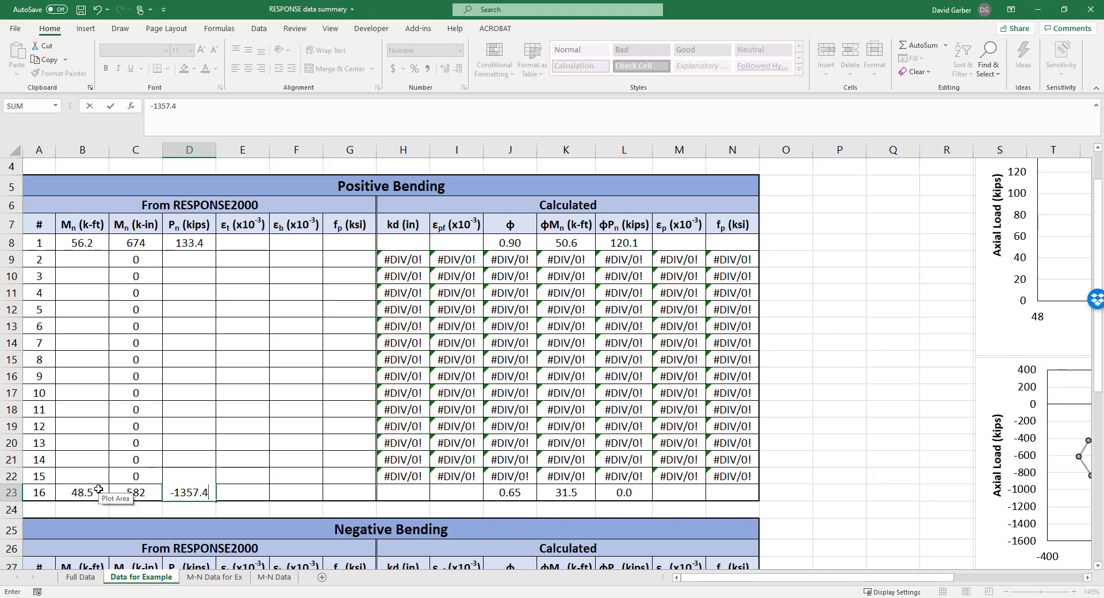
pyautogui.press('Return')
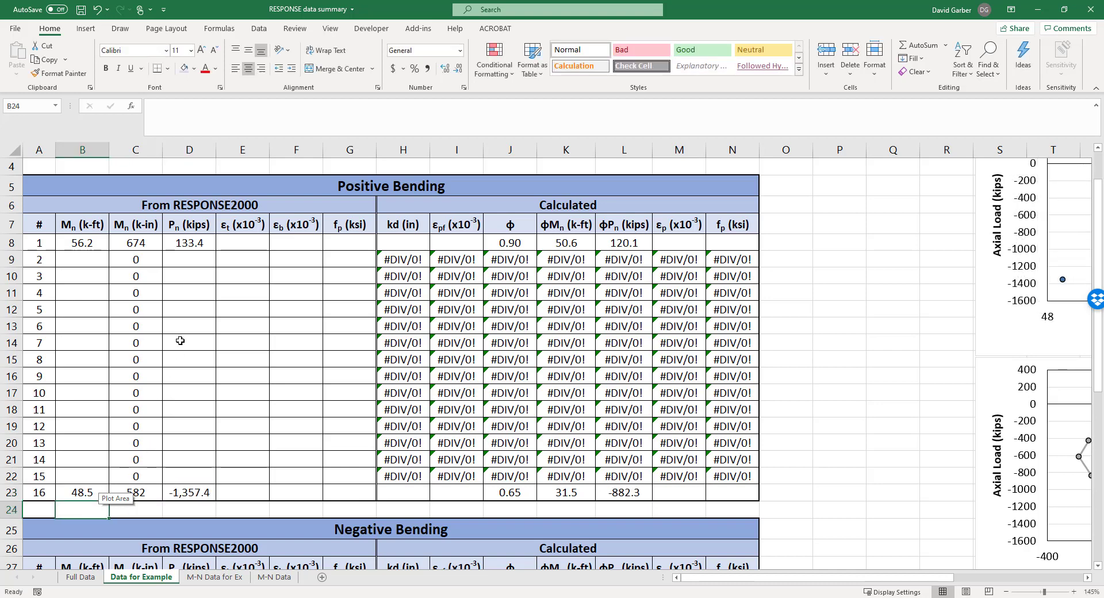
# Copy the Positive Bending Pn values from 0.0 to -1,300.0 kips in the Full Data sheet into points 2 to 15 of Data for Example
pyautogui.moveTo(194, 242); pyautogui.dragTo(194, 493)
pyautogui.click(194, 492)
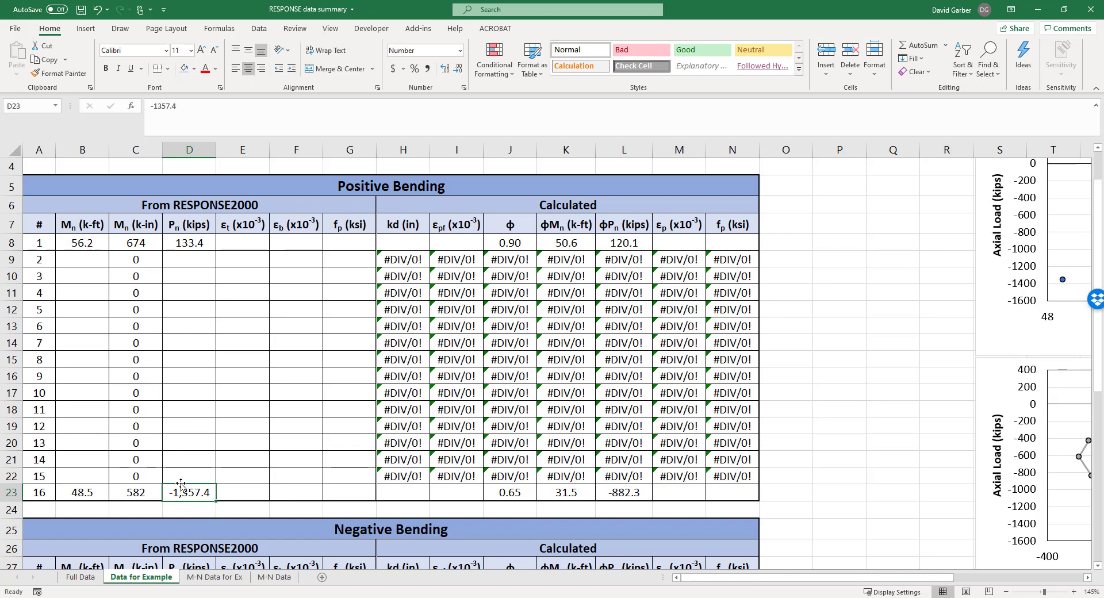
pyautogui.click(80, 576)
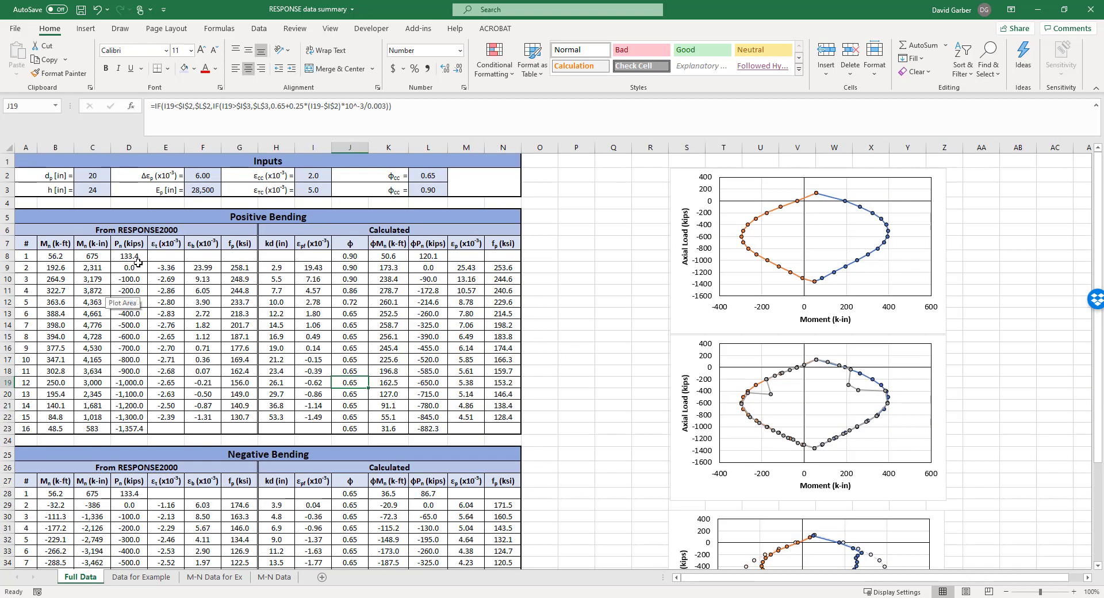
pyautogui.moveTo(129, 267); pyautogui.dragTo(121, 408)
pyautogui.hotkey('ctrl', 'c')
pyautogui.click(138, 577)
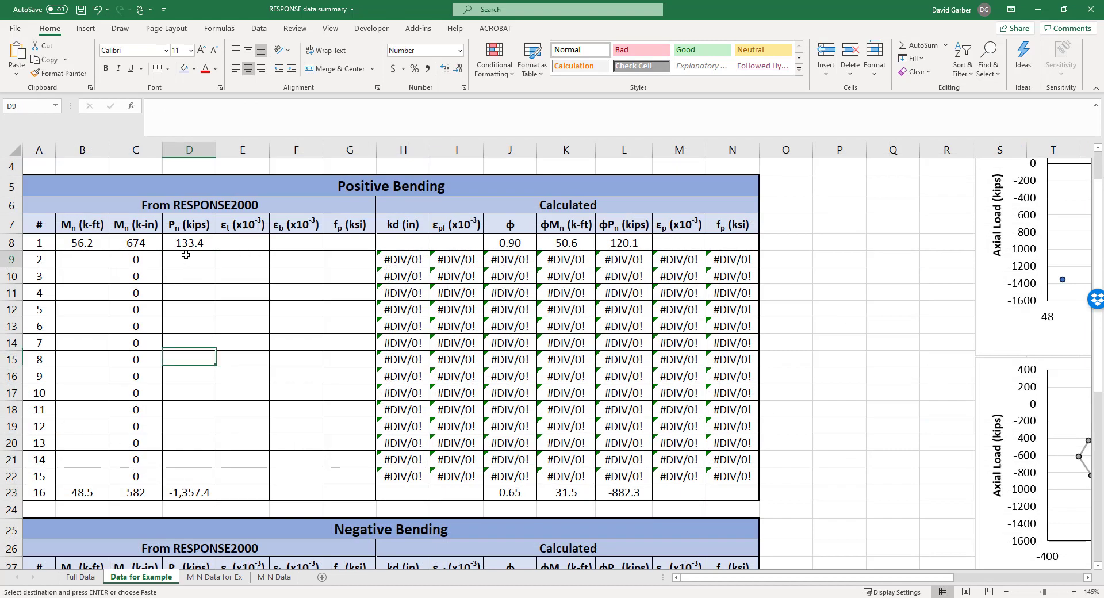
pyautogui.click(181, 259)
pyautogui.hotkey('ctrl', 'v')
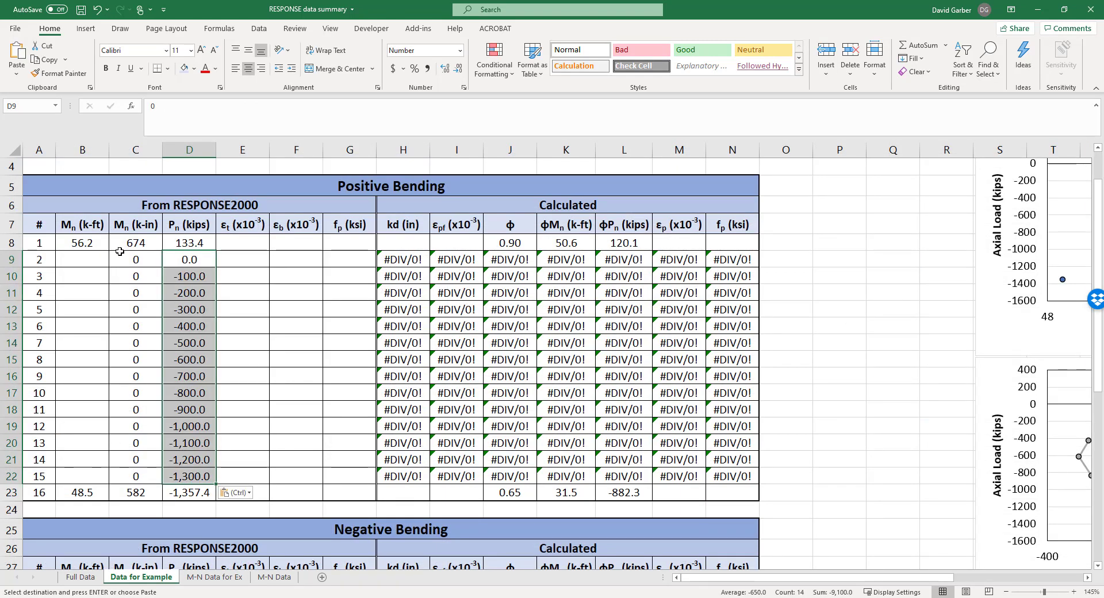
pyautogui.click(208, 262)
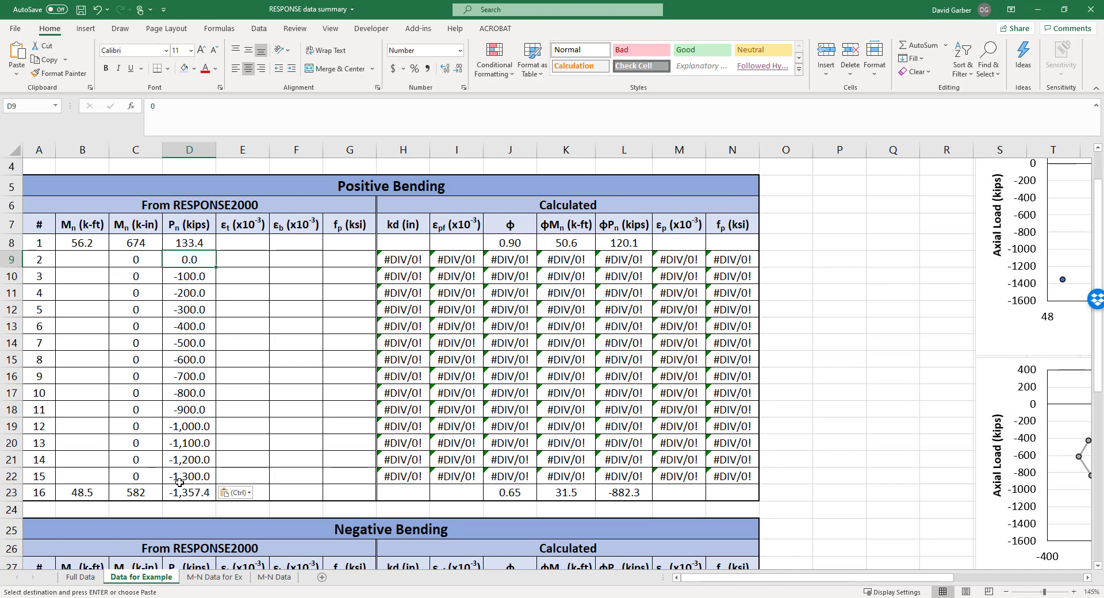
pyautogui.moveTo(81, 255); pyautogui.dragTo(86, 475)
pyautogui.click(90, 477)
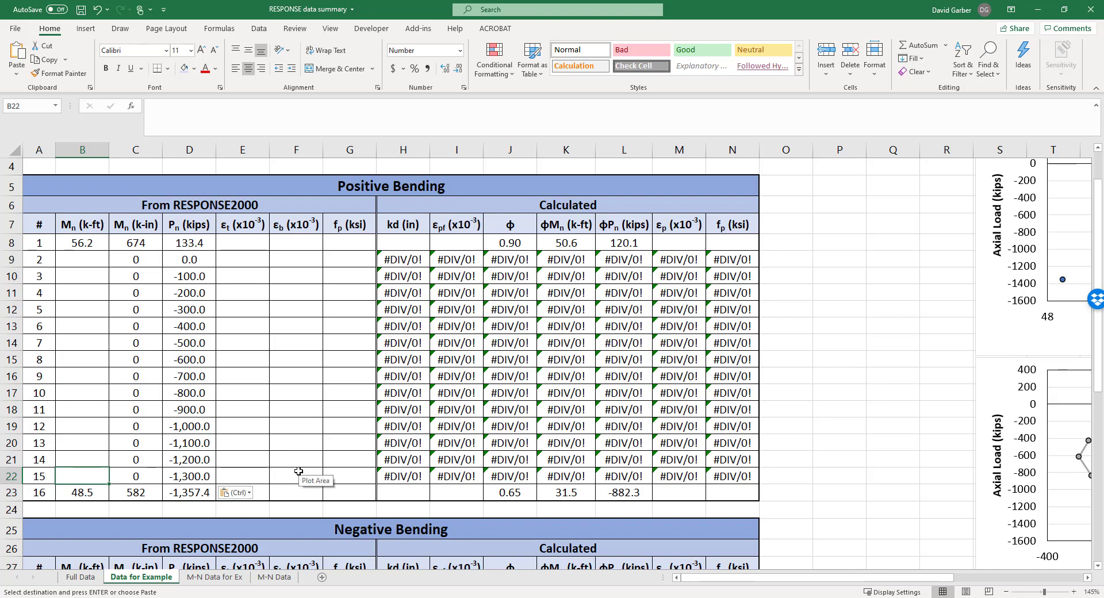
pyautogui.click(298, 441)
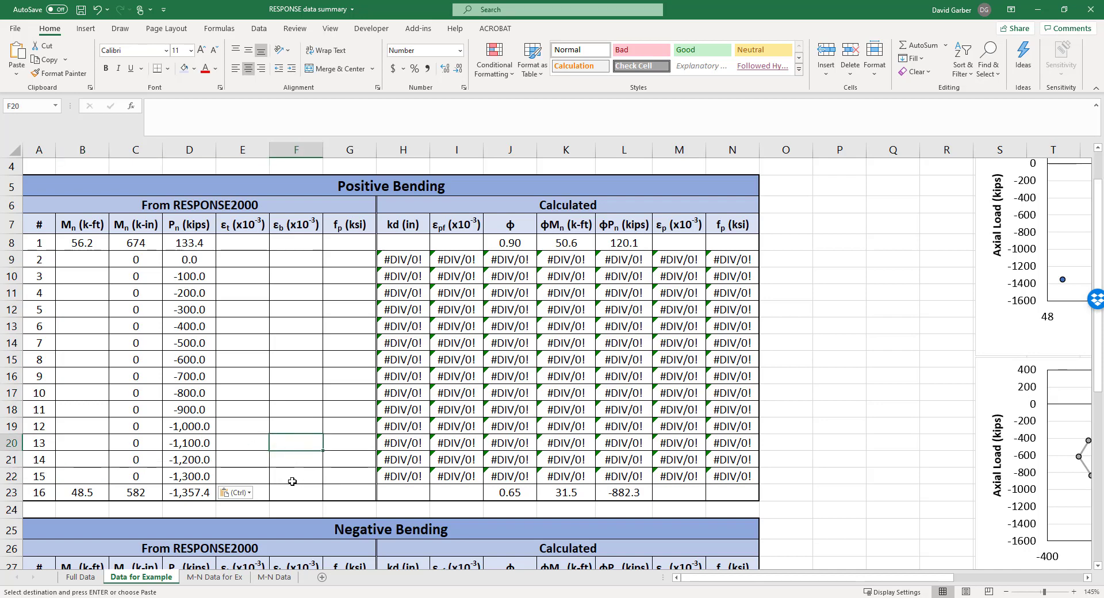
# Switch to Response-2000 and define a negative constant axial load in the section's loading
pyautogui.hotkey('alt', 'Tab')
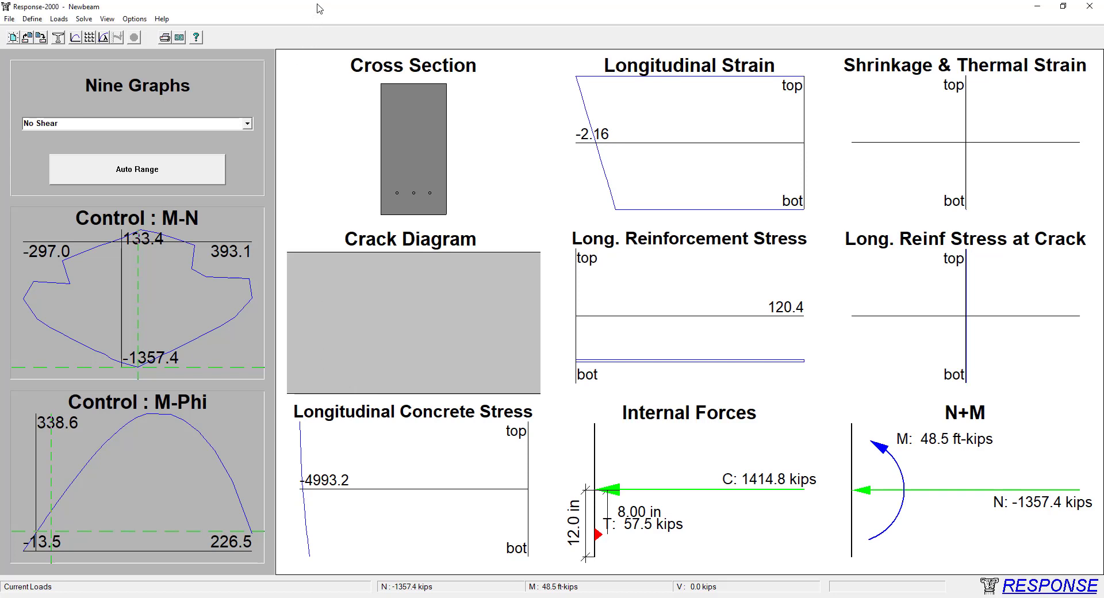
pyautogui.click(60, 19)
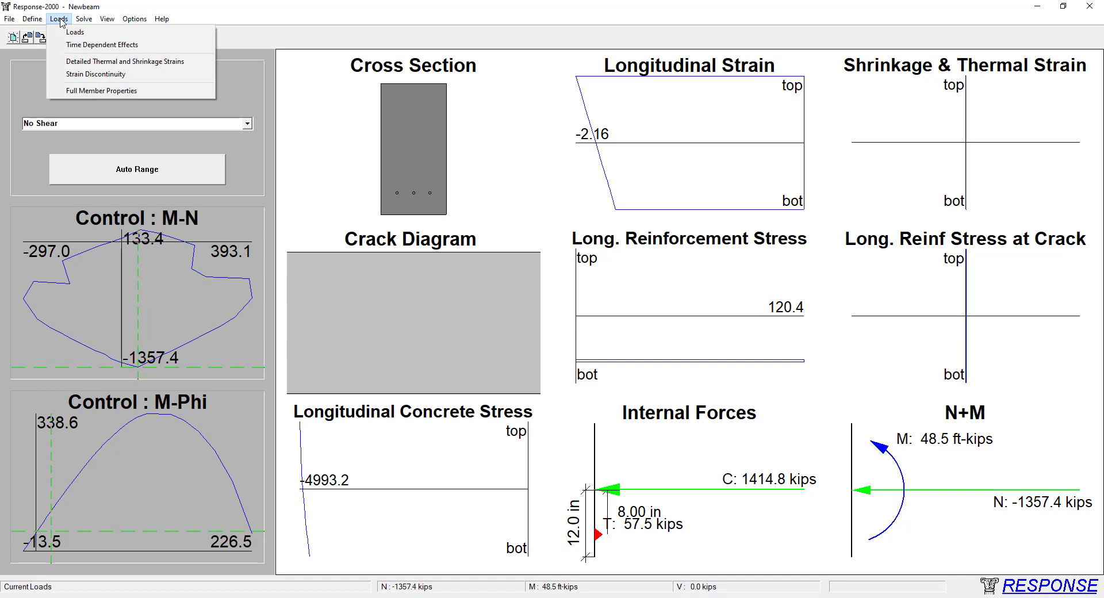
pyautogui.click(85, 36)
pyautogui.moveTo(181, 135); pyautogui.dragTo(446, 202)
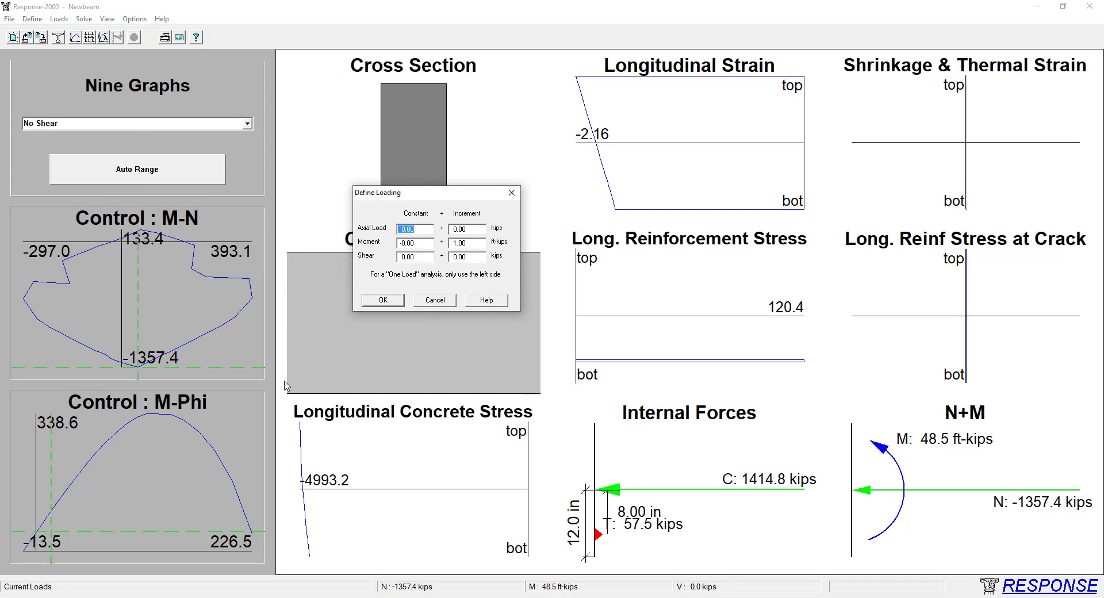
pyautogui.write('-2')
pyautogui.click(385, 301)
# Run the Sectional Response analysis for the section under the defined axial load
pyautogui.click(83, 20)
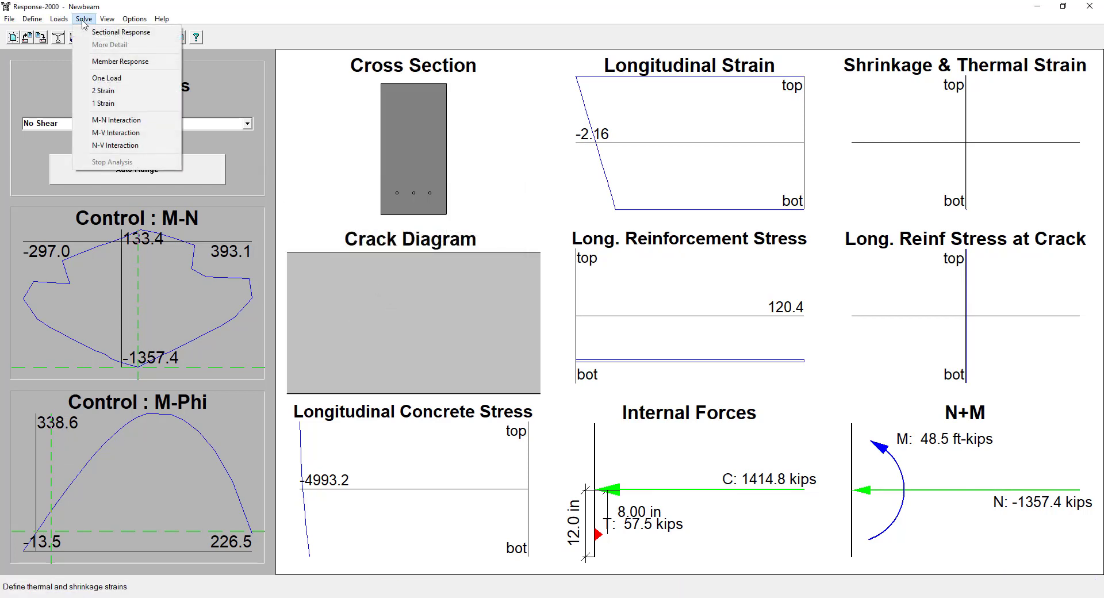
pyautogui.click(122, 32)
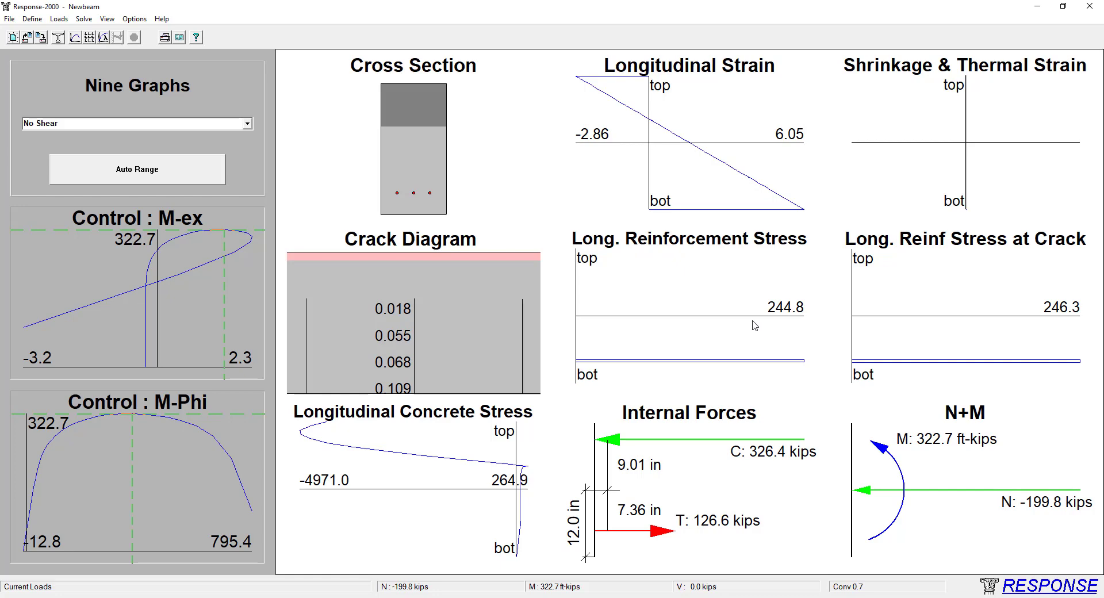
# Switch to the RESPONSE data summary workbook in Excel and enter Mn 322.7 k-ft for Positive Bending point 4
pyautogui.hotkey('alt', 'Tab')
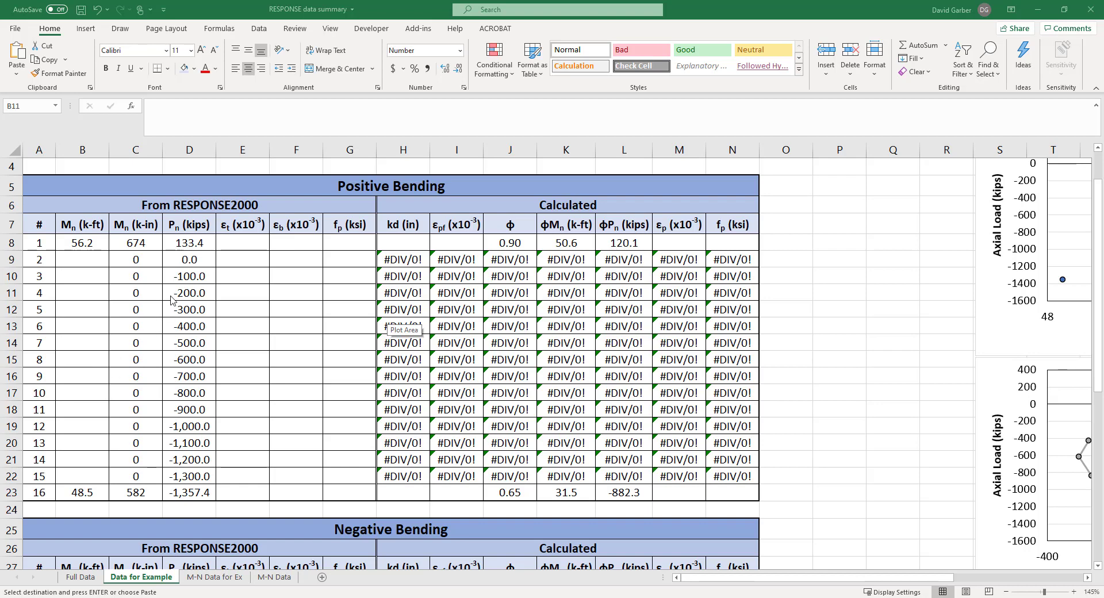
pyautogui.hotkey('ctrl', 'v')
pyautogui.click(184, 295)
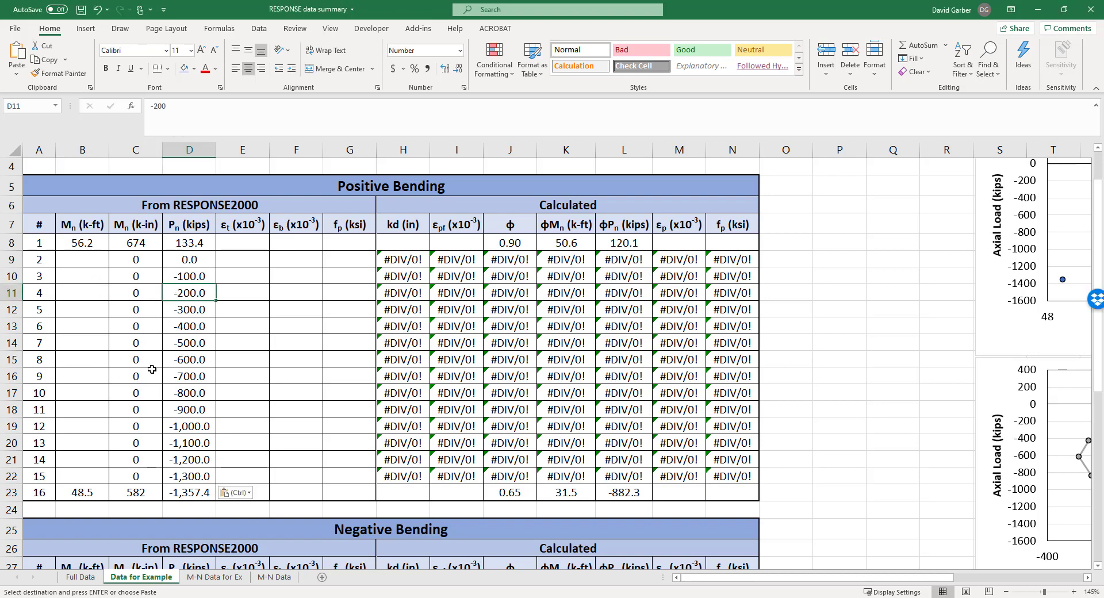
pyautogui.click(83, 292)
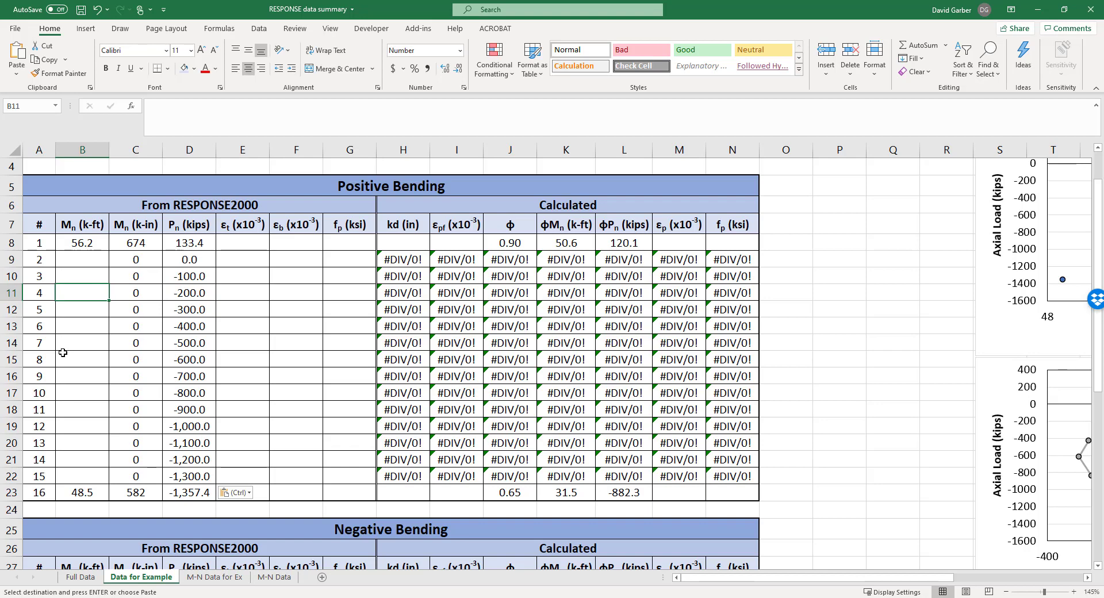
pyautogui.write('322.')
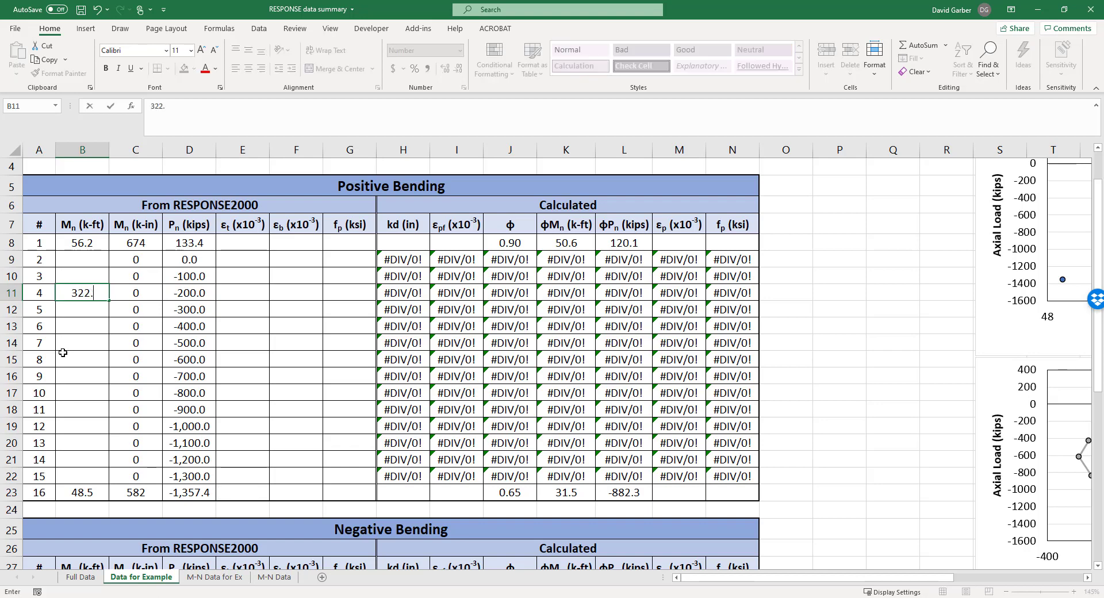
pyautogui.write('7')
pyautogui.press('Tab')
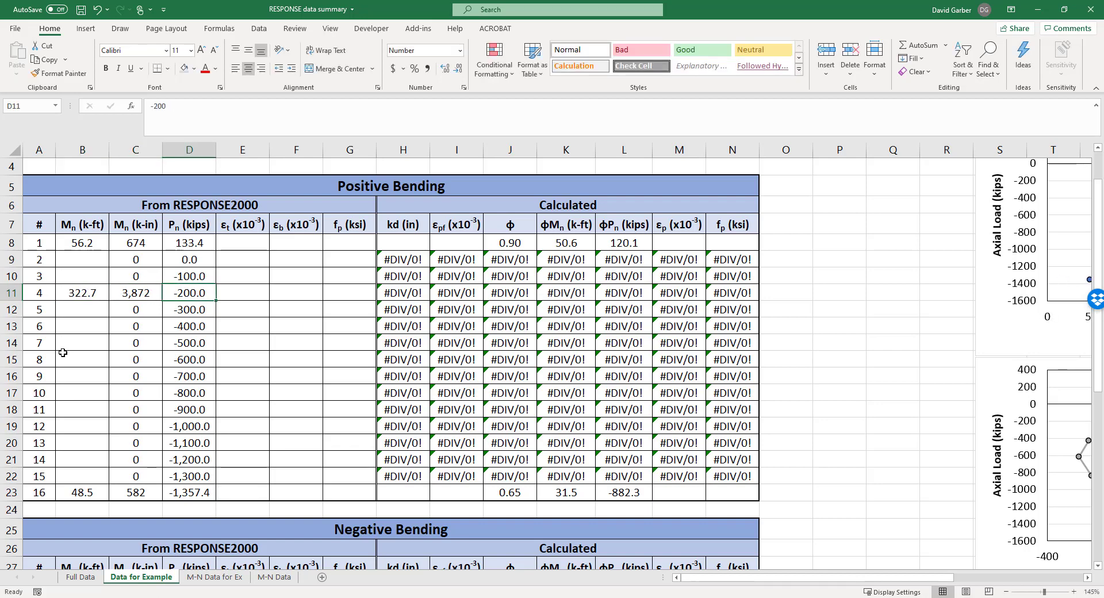
# Enter top strain -2.86, bottom strain 6.05 and fp 244.8 ksi for Positive Bending point 4
pyautogui.press('Tab')
pyautogui.press('Tab')
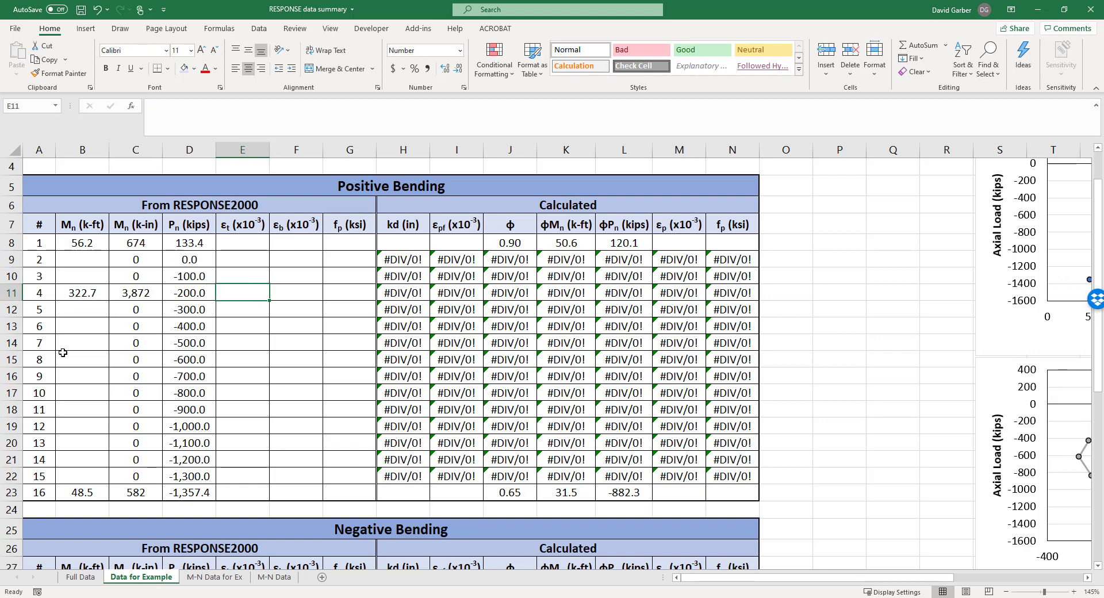
pyautogui.write('-')
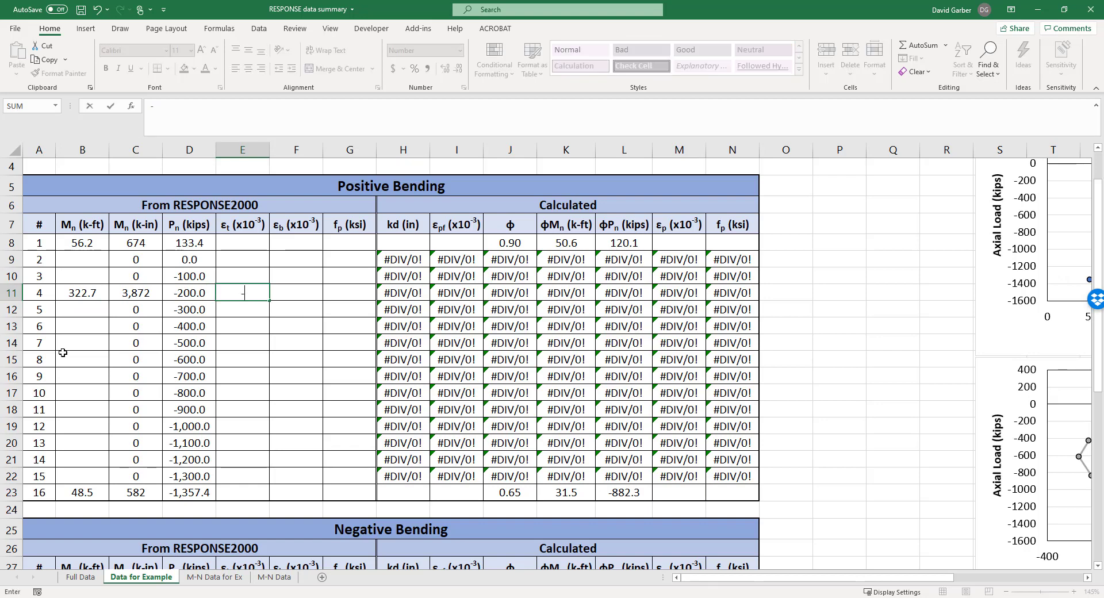
pyautogui.write('2.86')
pyautogui.press('Tab')
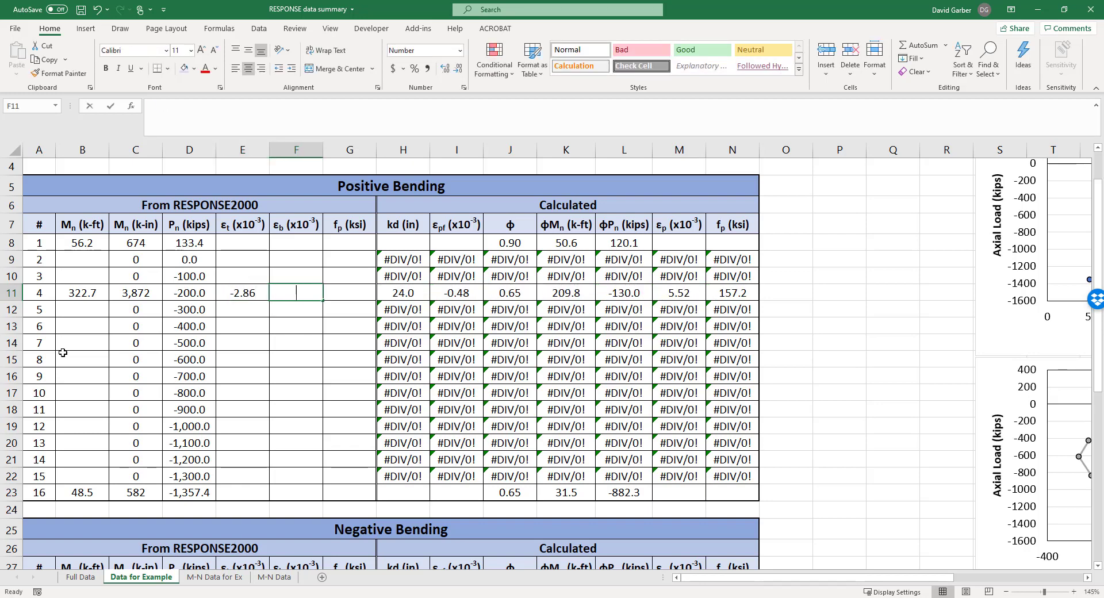
pyautogui.write('6.05')
pyautogui.press('Tab')
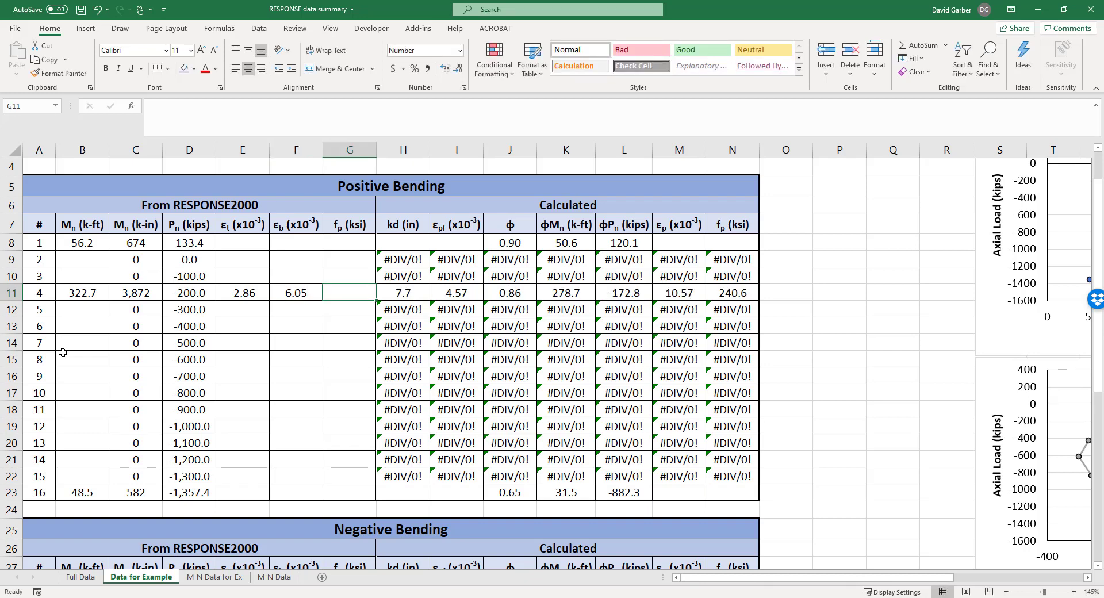
pyautogui.write('244.8')
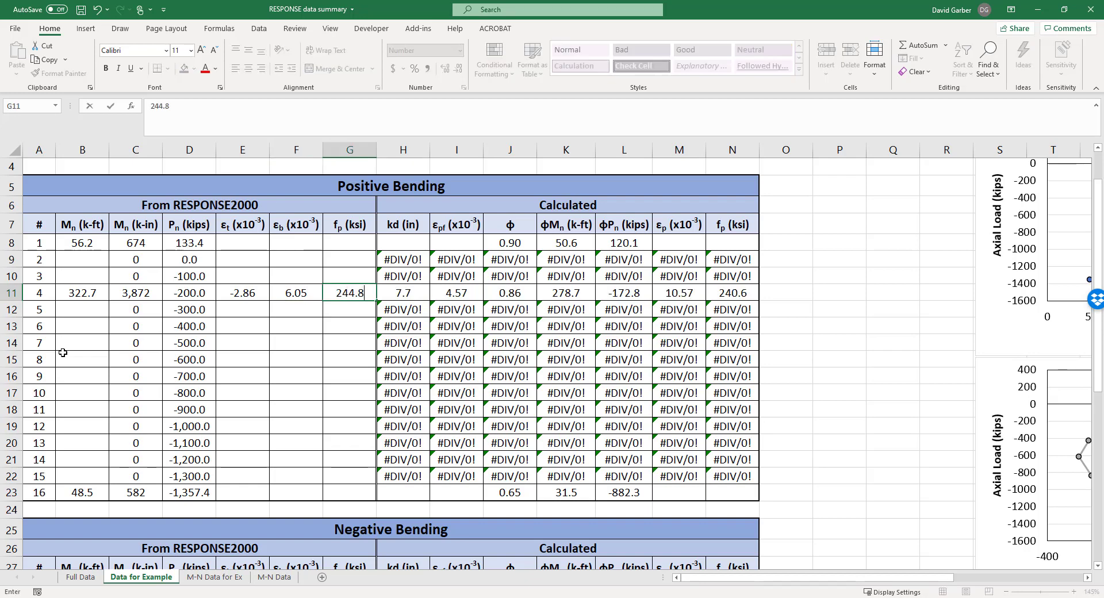
pyautogui.press('Tab')
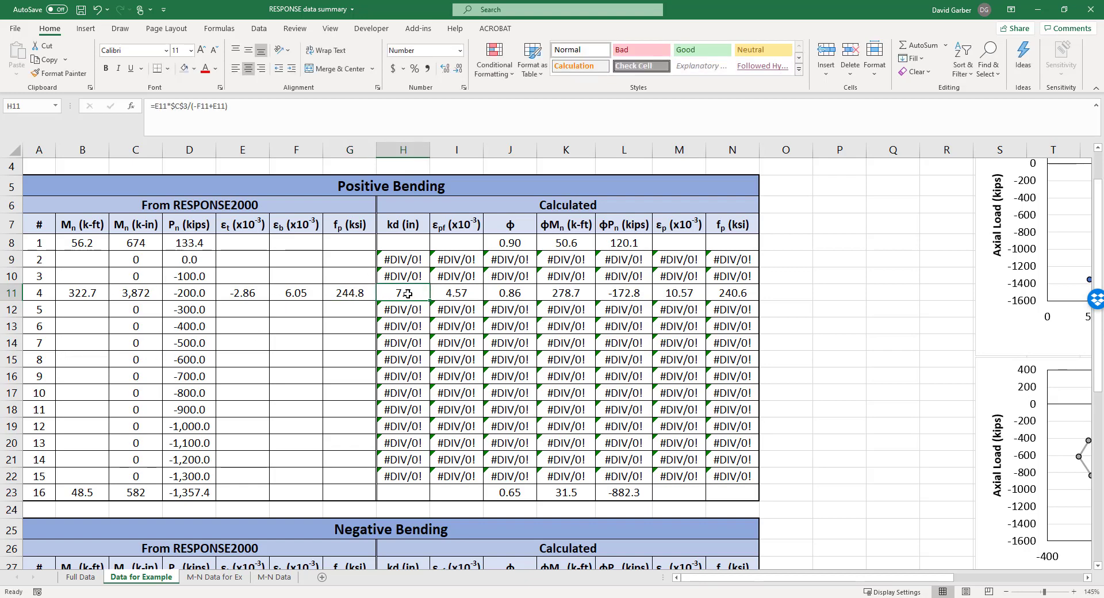
# Review the calculated kd, φ, φMn, φPn and fp of Positive Bending point 4 and compare fp with the Response-2000 value
pyautogui.moveTo(407, 294)
pyautogui.mouseDown()
pyautogui.moveTo(454, 294)
pyautogui.moveTo(409, 294)
pyautogui.mouseUp()
pyautogui.click(511, 295)
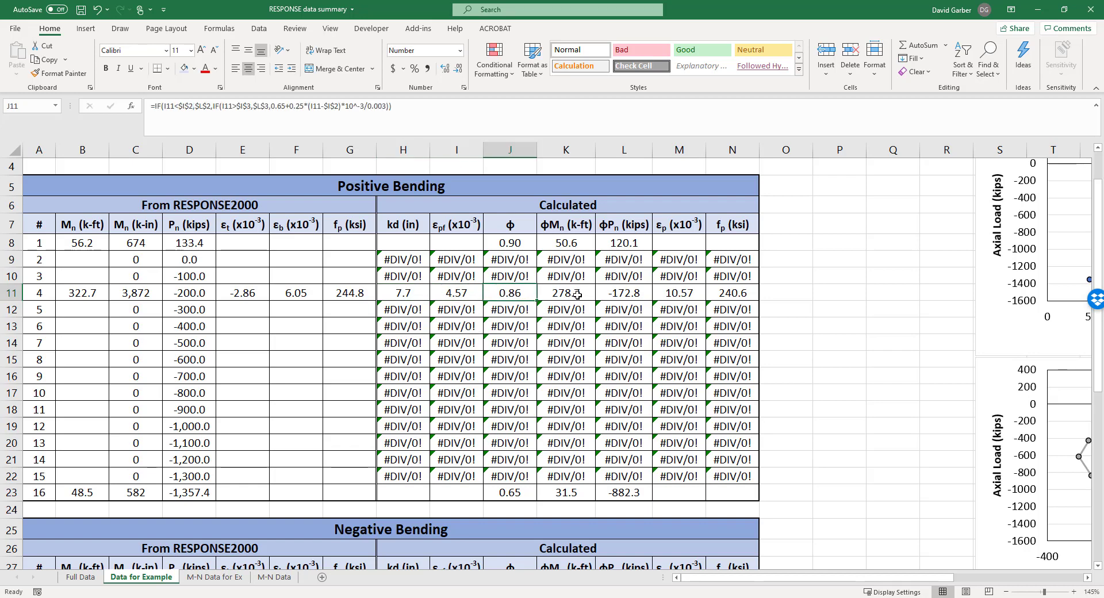
pyautogui.click(577, 295)
pyautogui.click(631, 294)
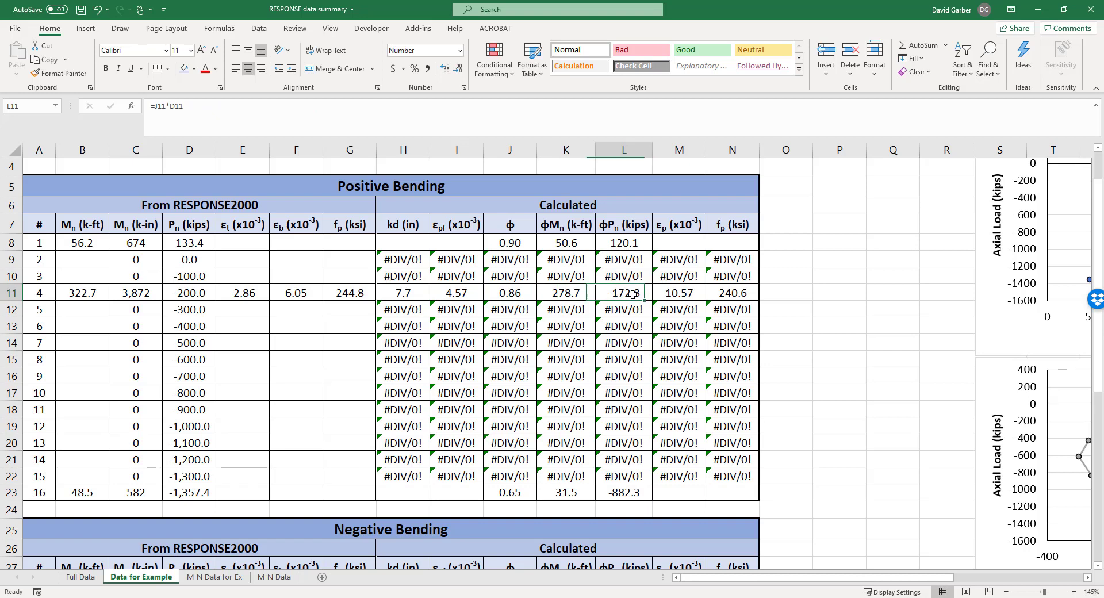
pyautogui.click(737, 291)
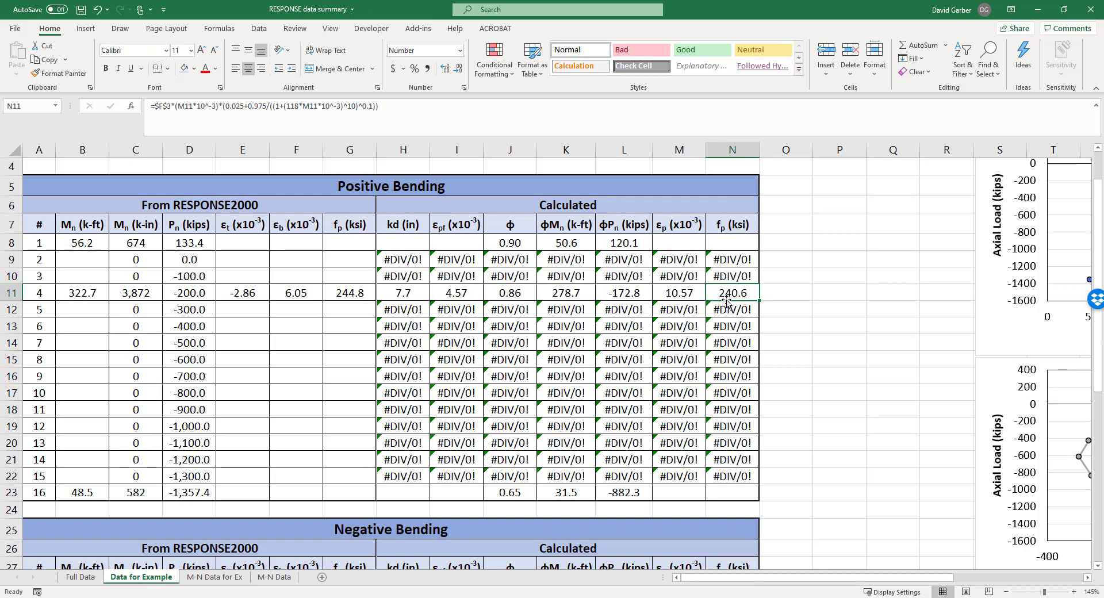
pyautogui.click(349, 294)
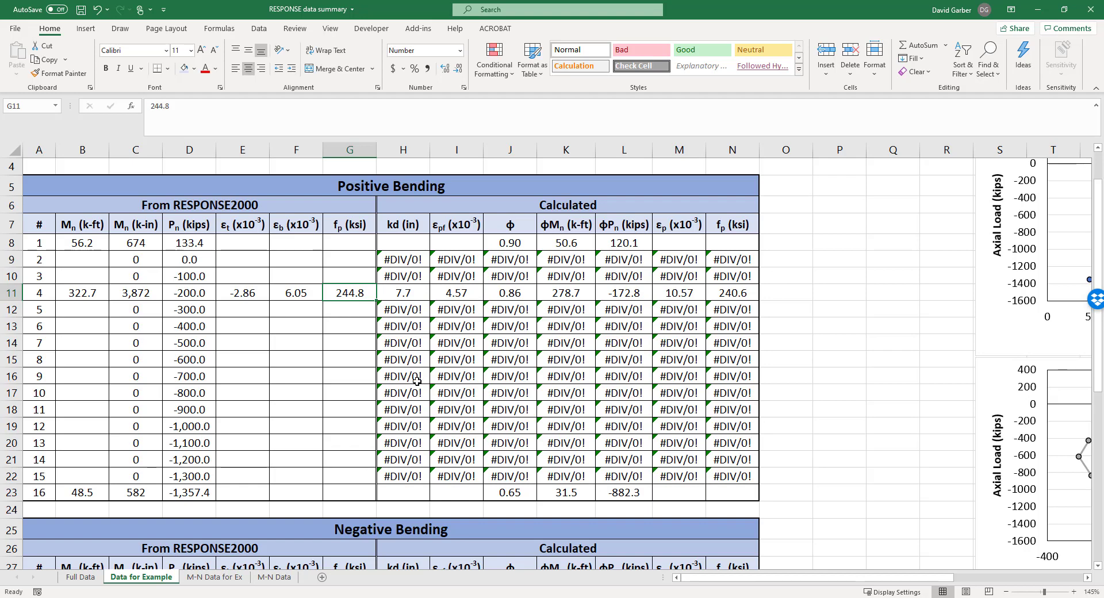
# Open the Full Data sheet and review the completed Positive Bending results for points 1 to 16
pyautogui.hotkey('ctrl', 'pageup')
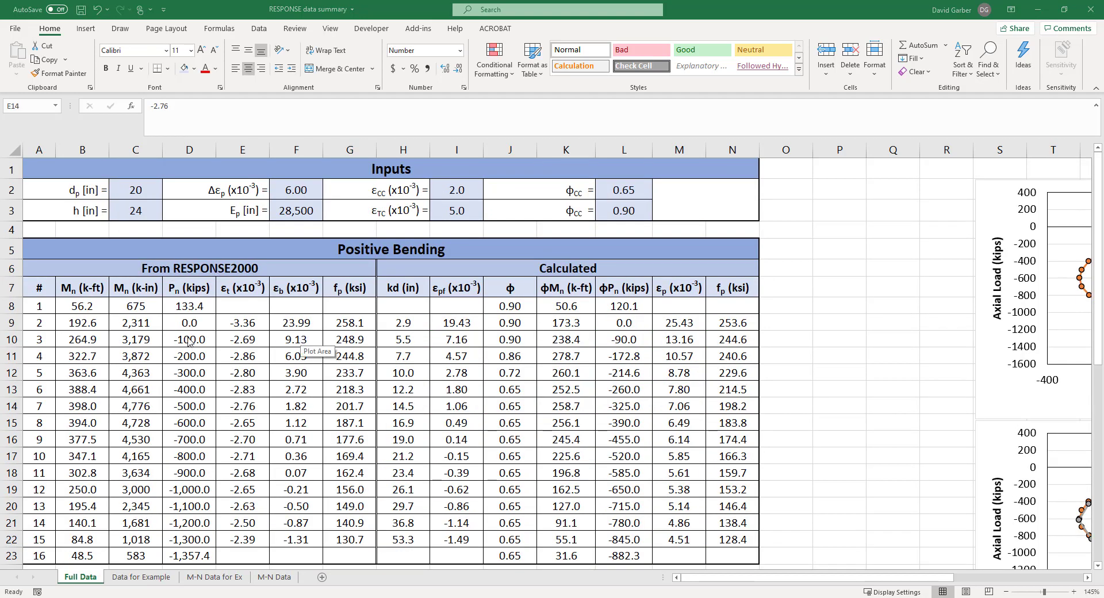
pyautogui.scroll(-4, 198, 306)
pyautogui.scroll(4, 197, 306)
pyautogui.moveTo(1098, 246); pyautogui.dragTo(1098, 260)
pyautogui.moveTo(189, 226); pyautogui.dragTo(92, 460)
pyautogui.click(92, 460)
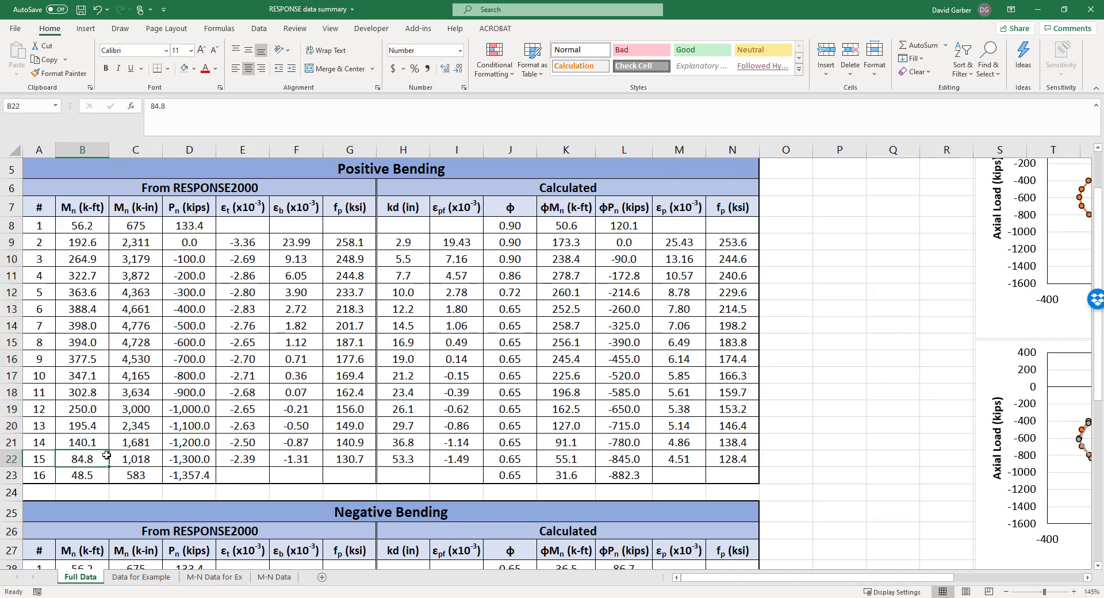
# Examine the Negative Bending table in the Full Data sheet, including the Mn values for points 1 to 16
pyautogui.scroll(-5, 358, 308)
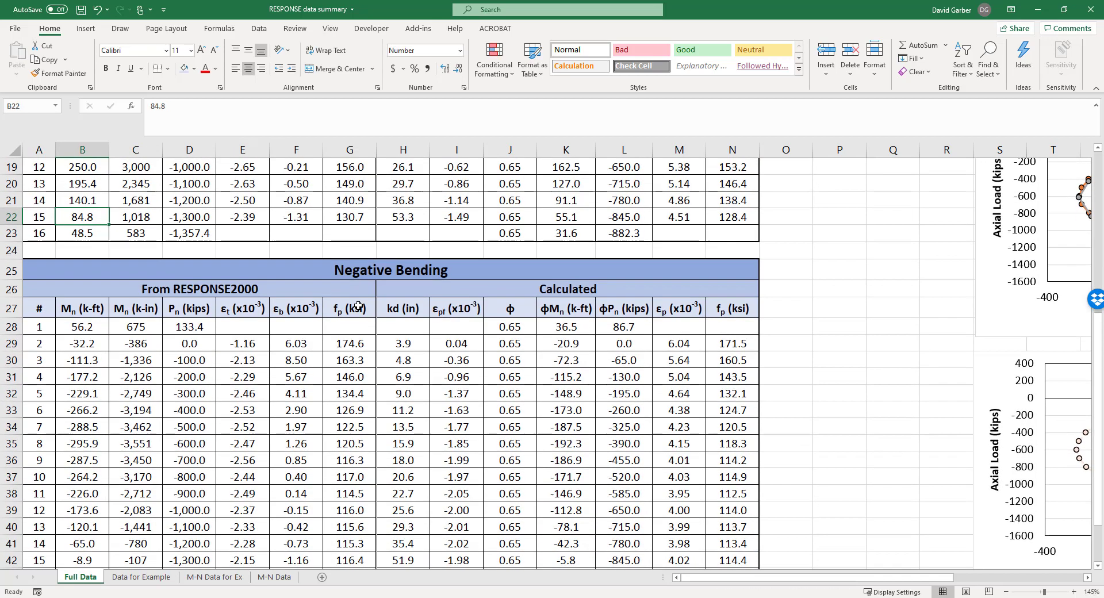
pyautogui.moveTo(1099, 349); pyautogui.dragTo(1100, 359)
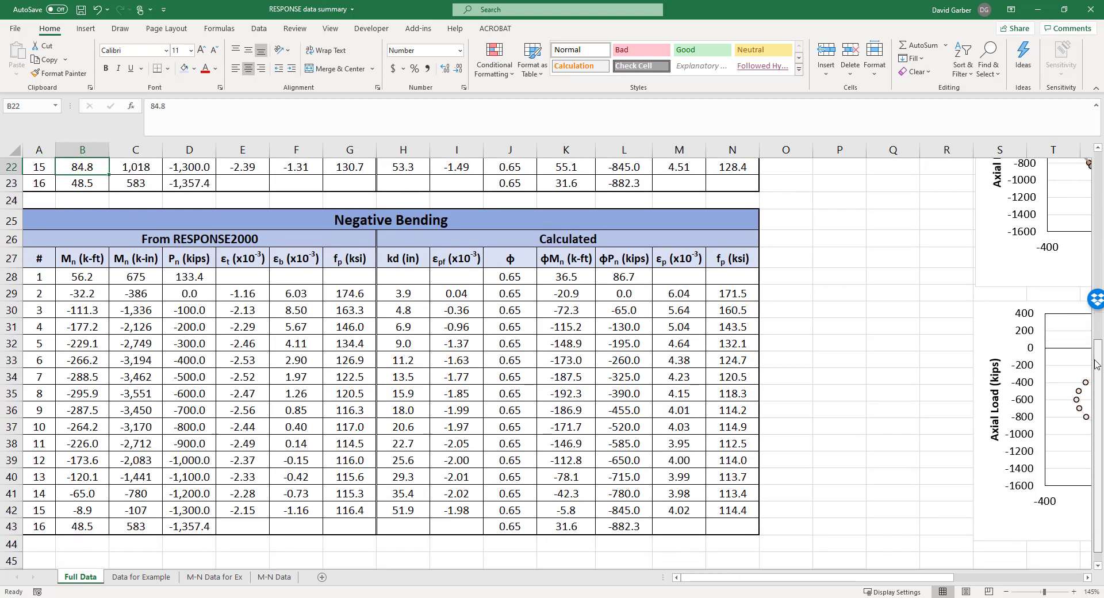
pyautogui.moveTo(82, 276); pyautogui.dragTo(721, 527)
pyautogui.click(720, 526)
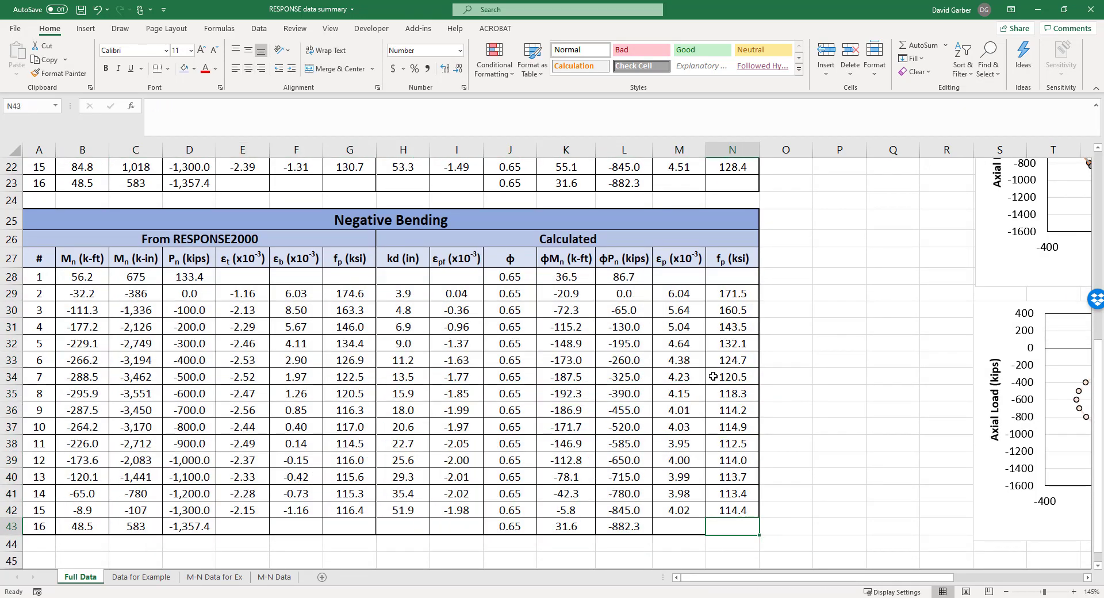
pyautogui.scroll(7, 799, 537)
pyautogui.scroll(-9, 364, 442)
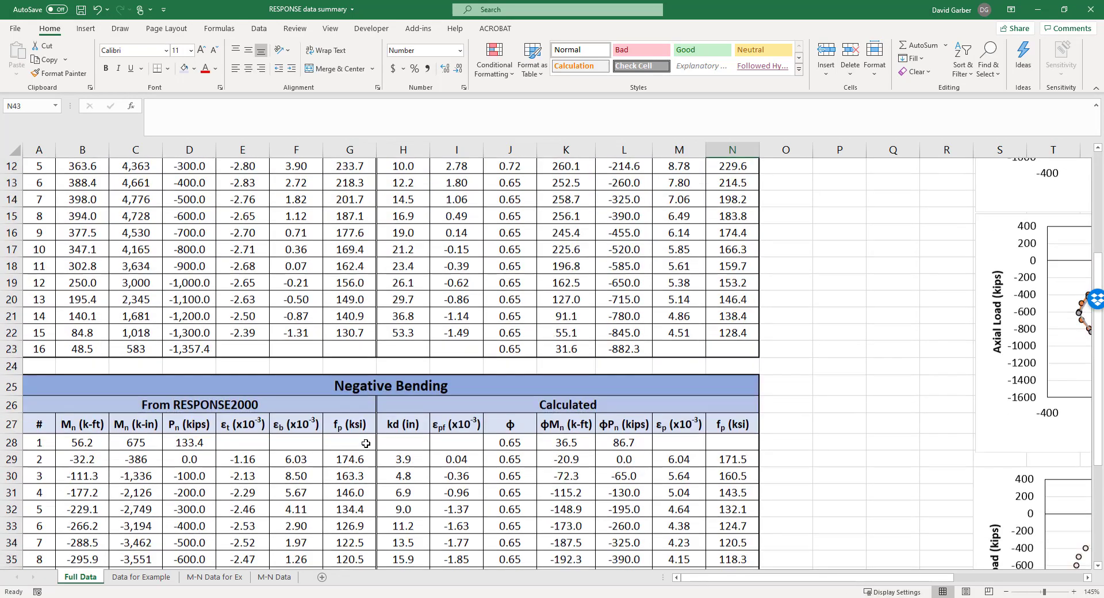
pyautogui.scroll(3, 1098, 430)
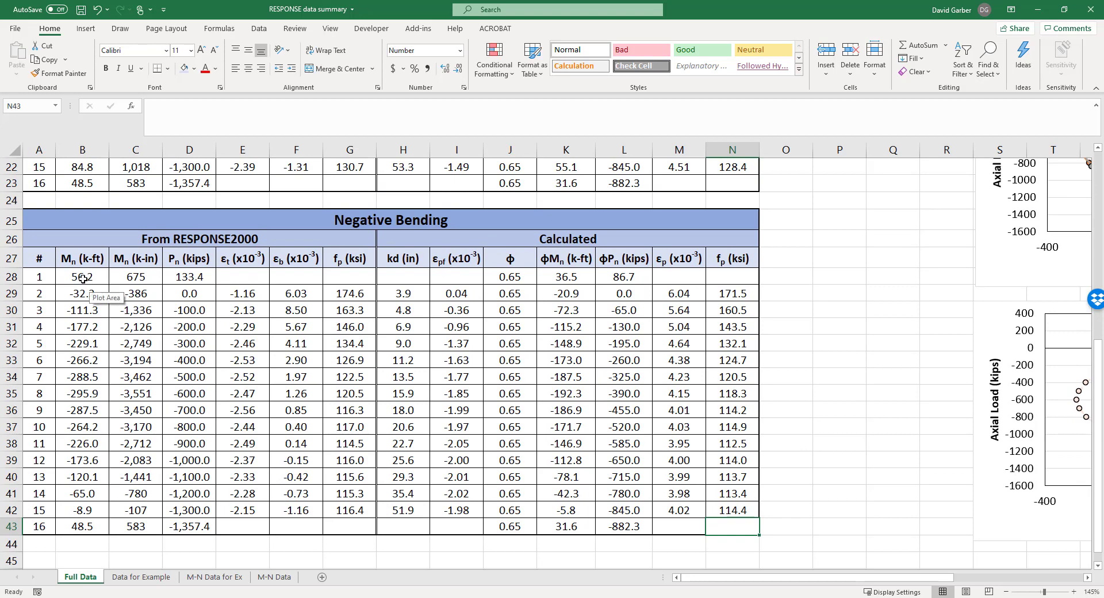
pyautogui.moveTo(82, 278); pyautogui.dragTo(84, 532)
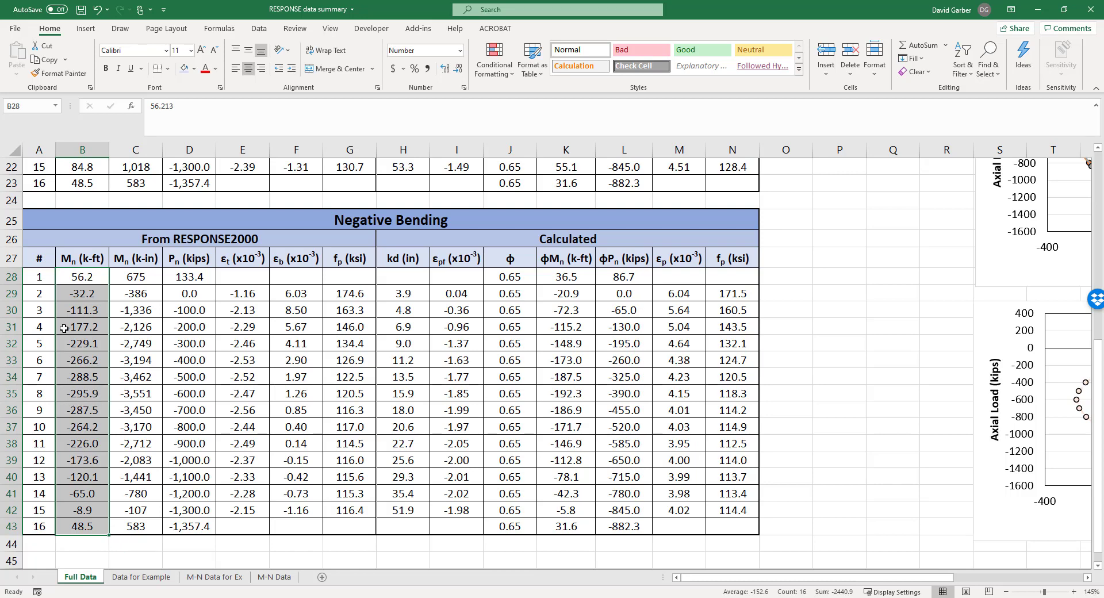
pyautogui.click(75, 353)
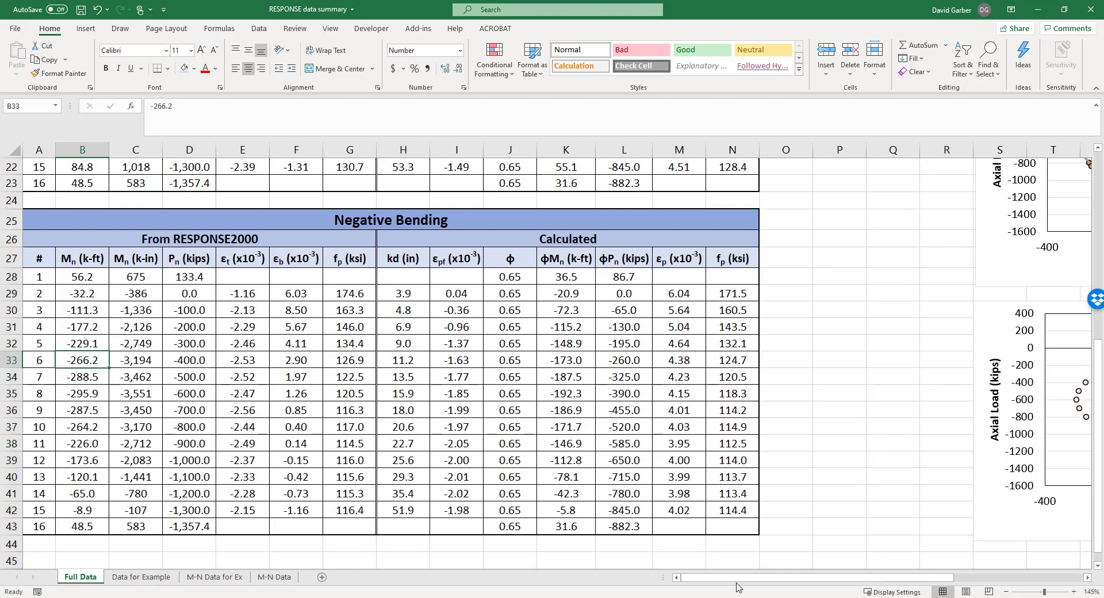
# Examine the Full Data interaction diagrams, comparing the manual points with the automatic RESPONSE curve and the nominal with the reduced capacities
pyautogui.scroll(7, 771, 485)
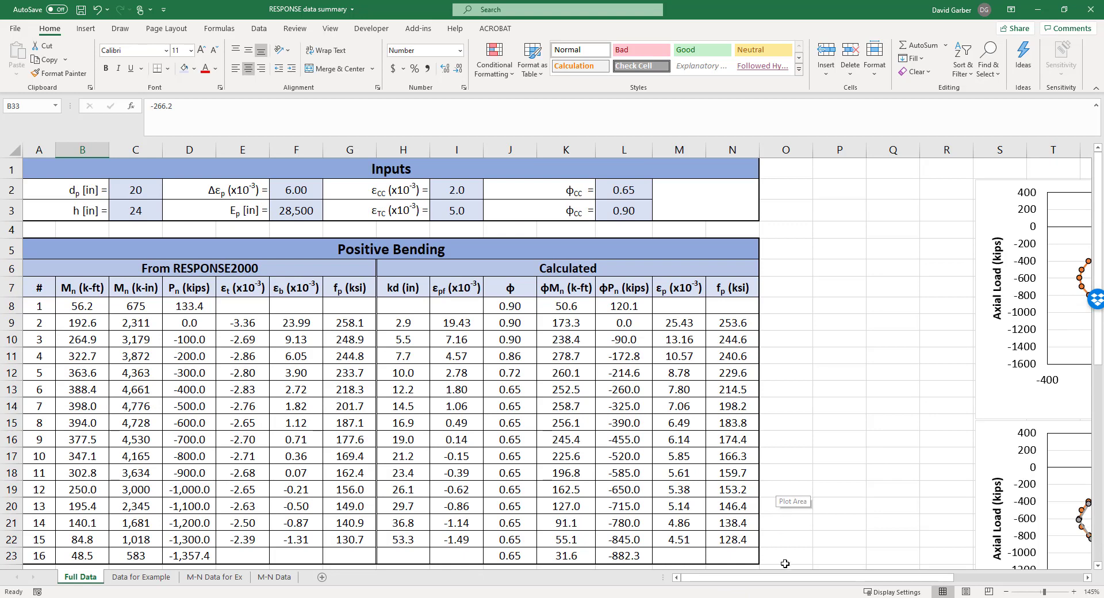
pyautogui.moveTo(805, 577); pyautogui.dragTo(935, 585)
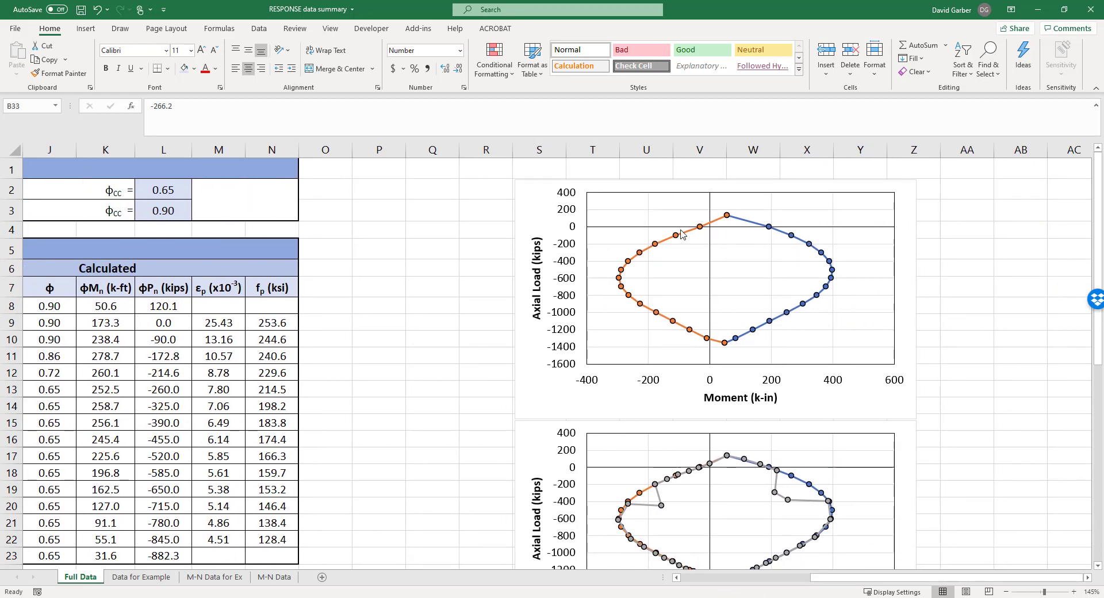
pyautogui.moveTo(677, 237)
pyautogui.scroll(-5, 775, 322)
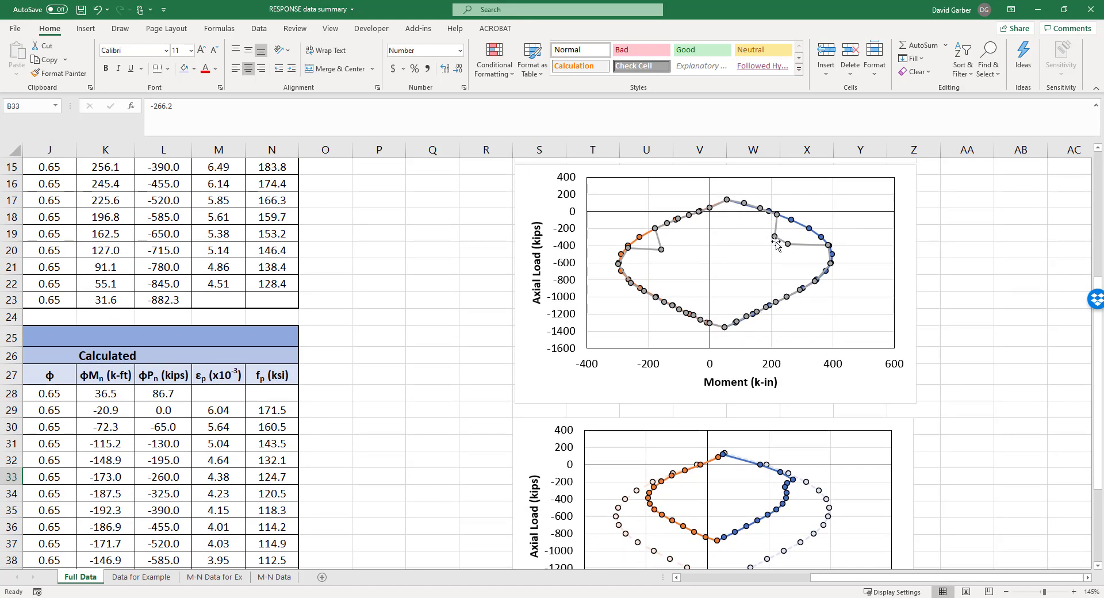
pyautogui.moveTo(788, 245)
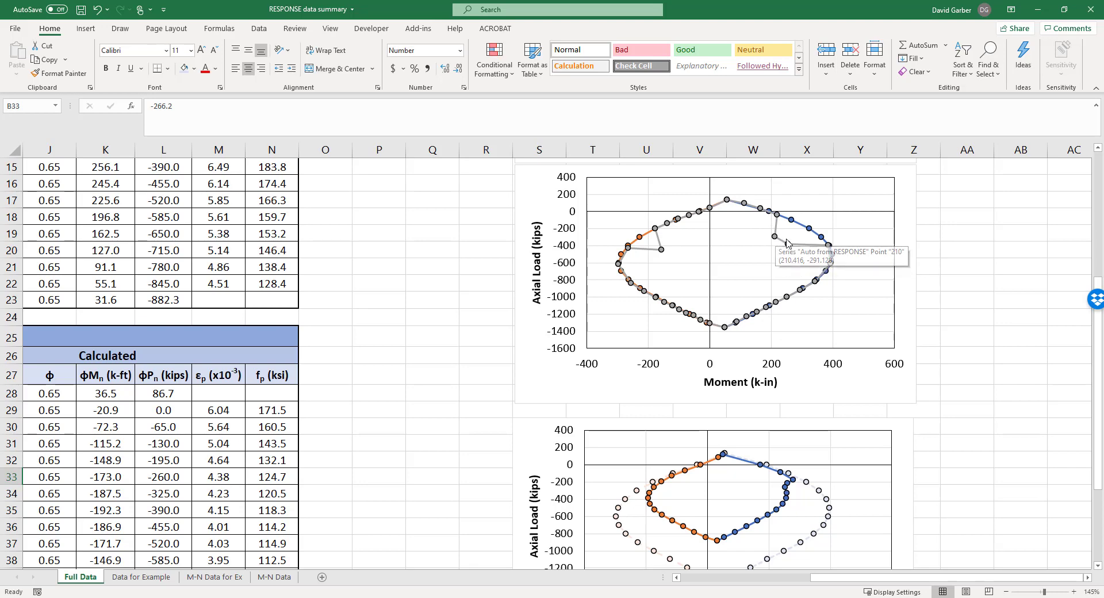
pyautogui.scroll(-6, 785, 238)
pyautogui.scroll(1, 786, 238)
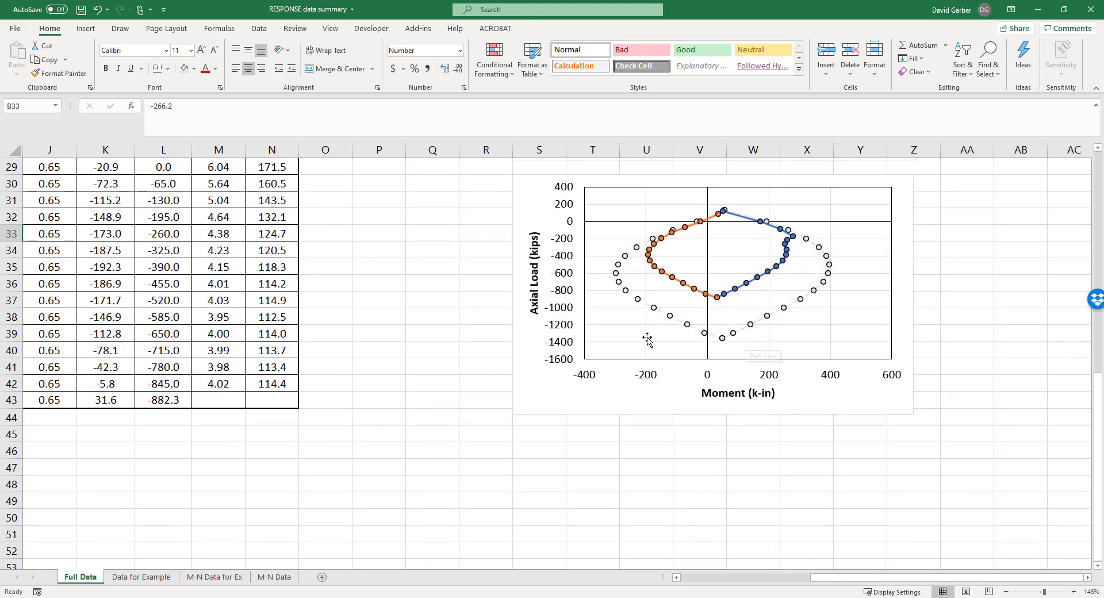
pyautogui.scroll(10, 569, 259)
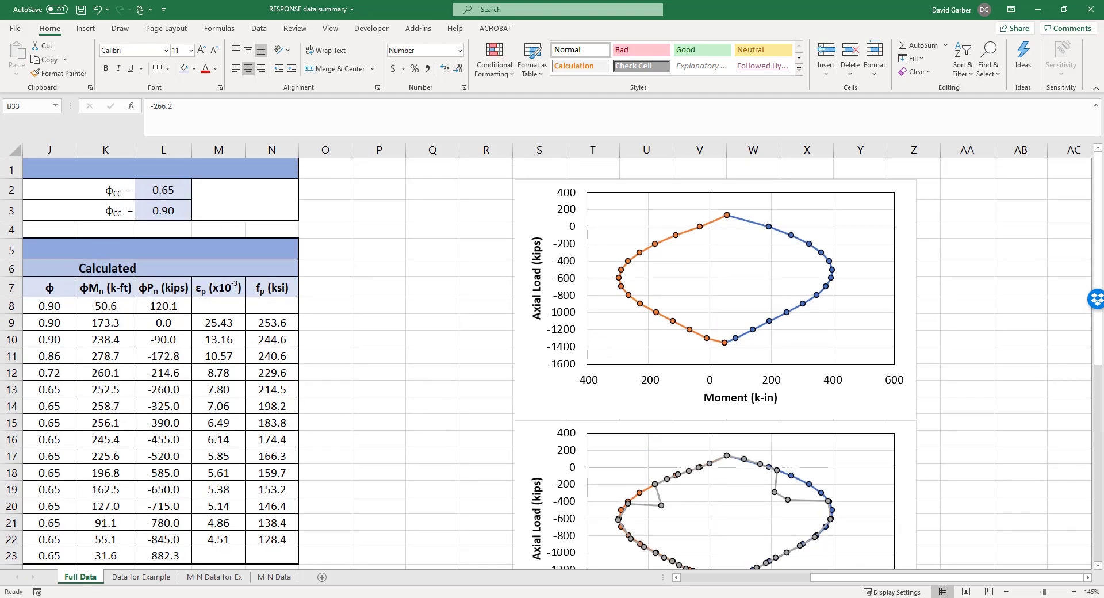
pyautogui.moveTo(897, 578); pyautogui.dragTo(758, 580)
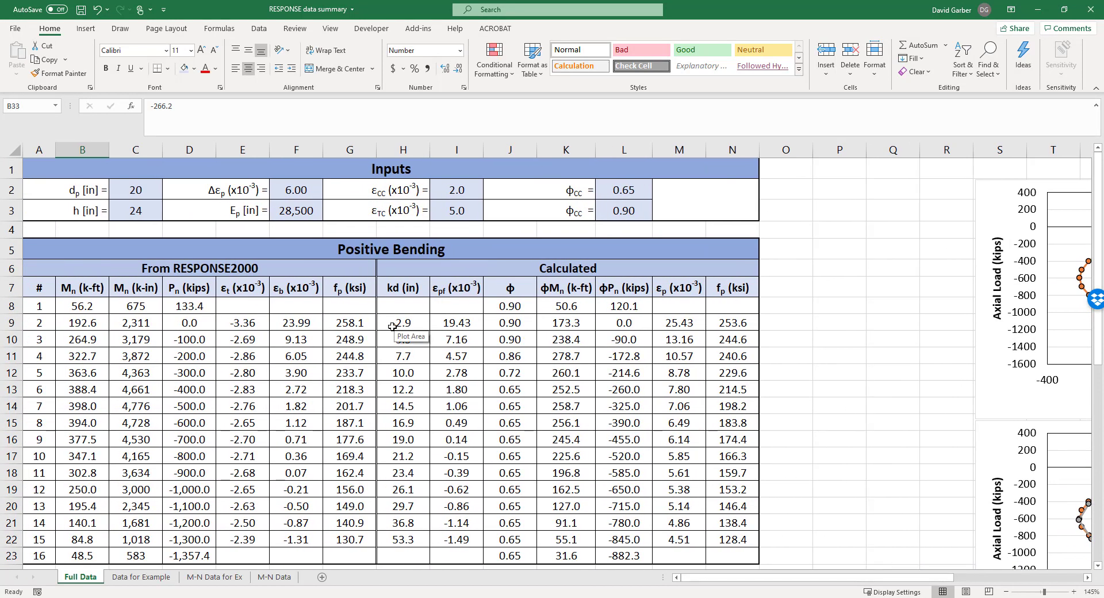